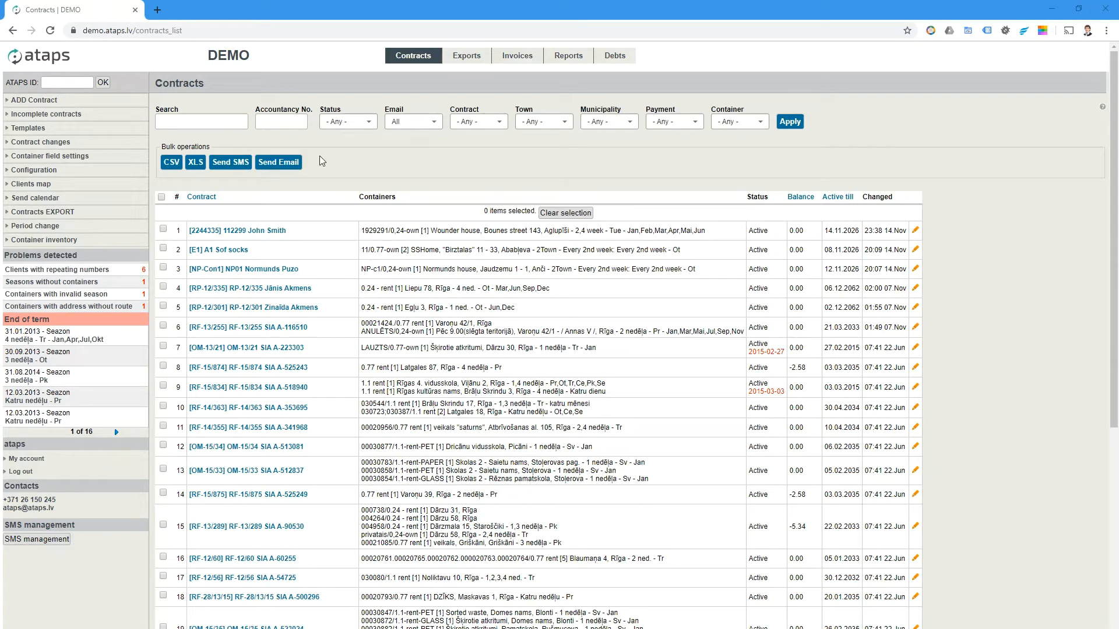
- Switch from the contracts list to the Exports route sheet, which shows City M-2 for 2019-11-16
click(468, 58)
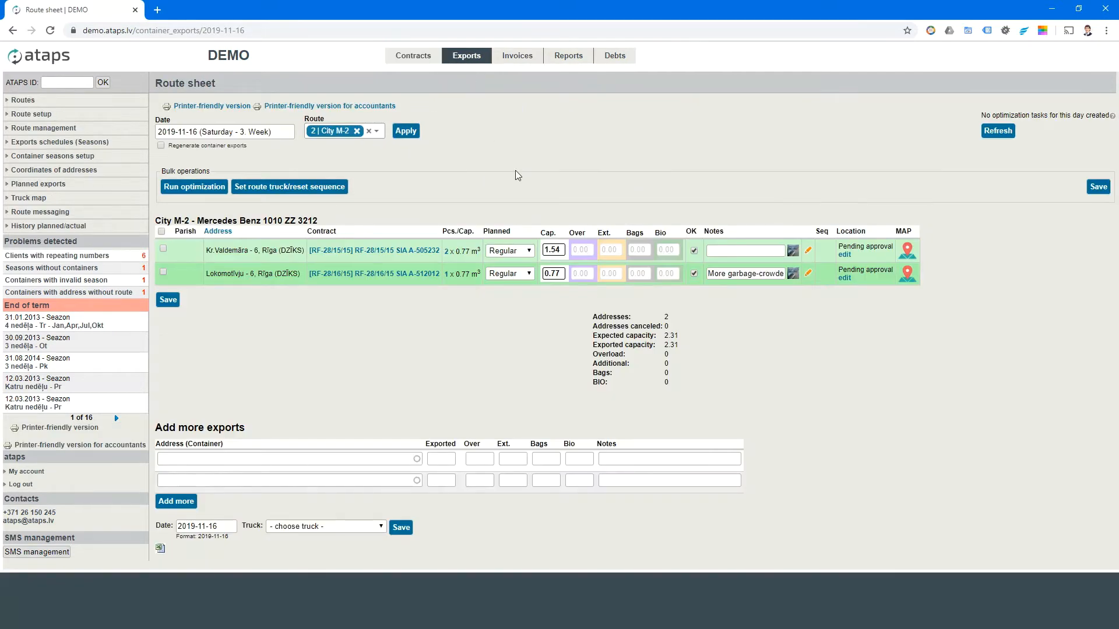
- Clear the City M-2 route filter and set the sheet date to 20 November 2019
click(368, 134)
click(267, 133)
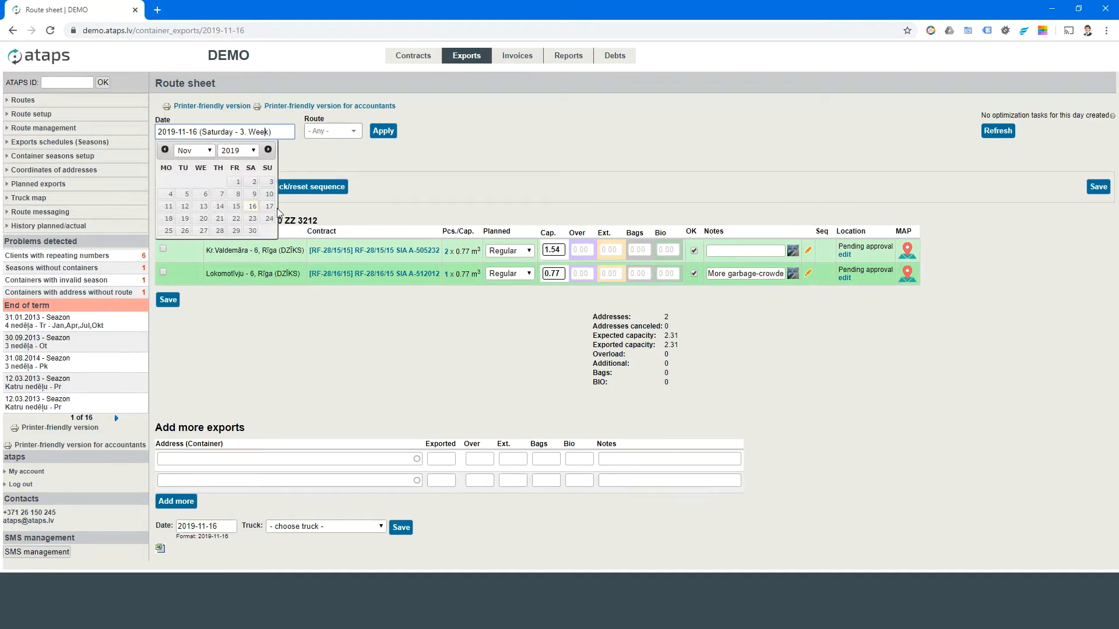
click(203, 220)
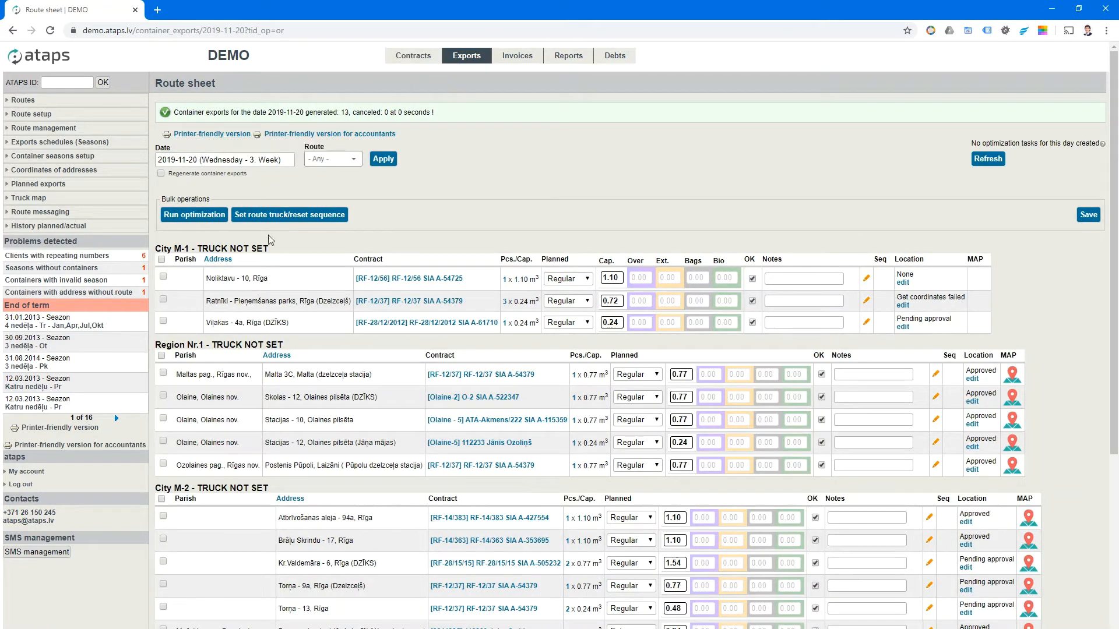
scroll(309, 285, down, 4)
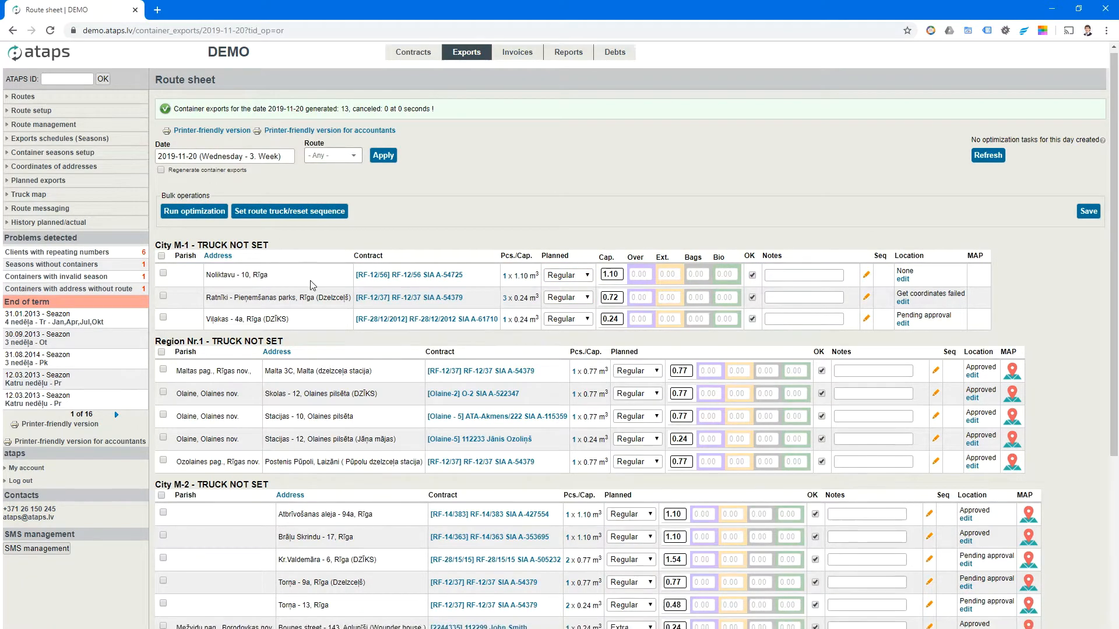
scroll(527, 342, up, 4)
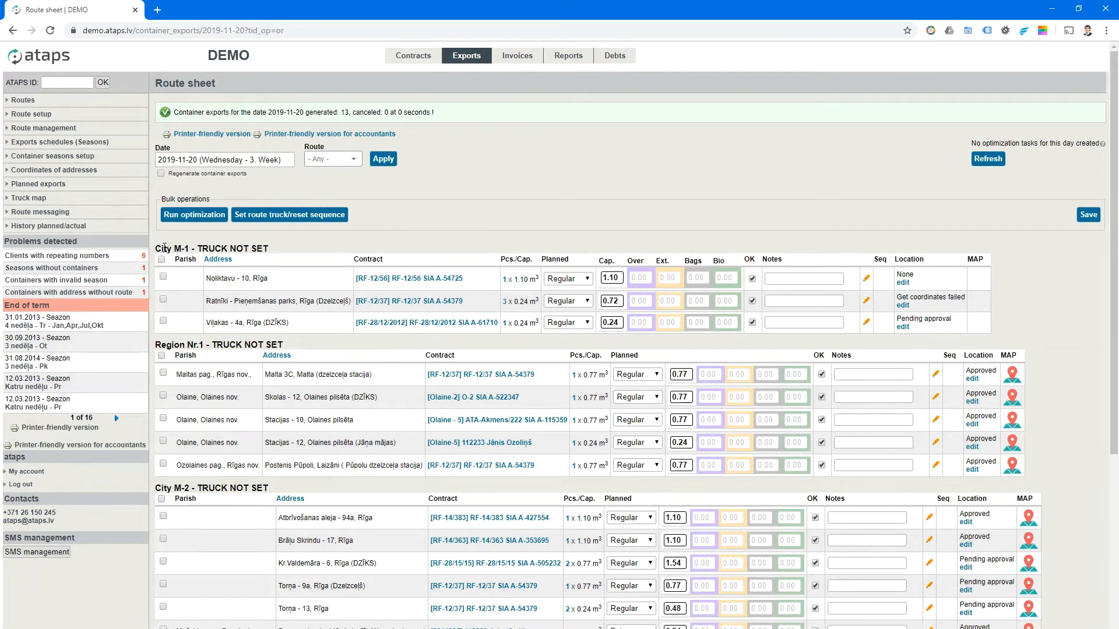
- Highlight the City M-1, Region Nr.1 and City M-2 route headings on the sheet
drag(155, 248, 194, 249)
drag(155, 344, 204, 345)
drag(155, 488, 222, 486)
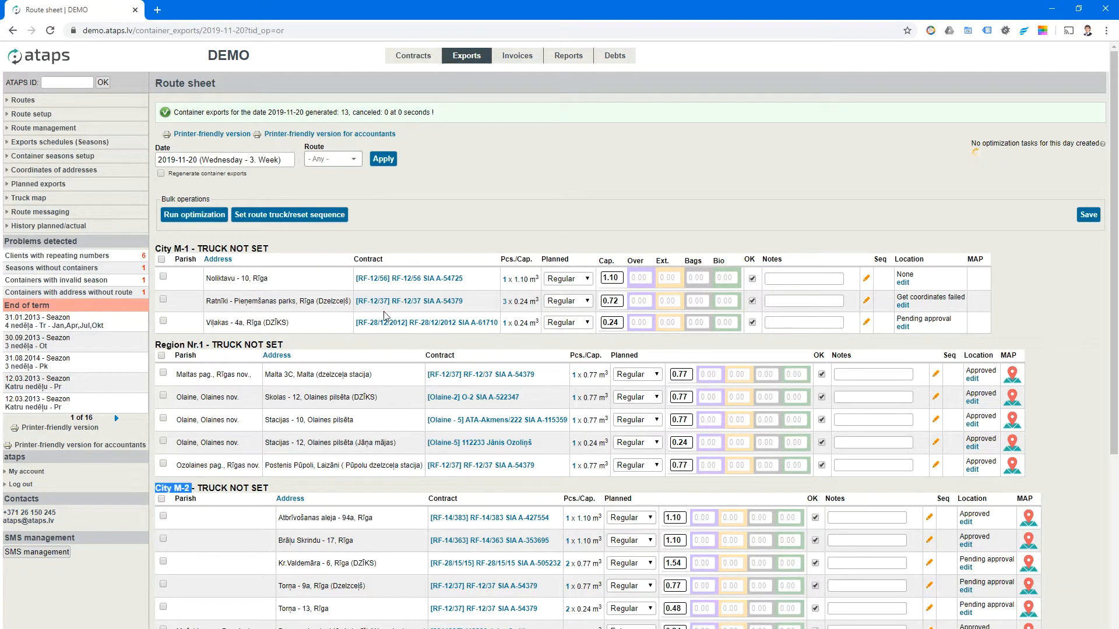
scroll(482, 441, down, 4)
scroll(481, 441, up, 4)
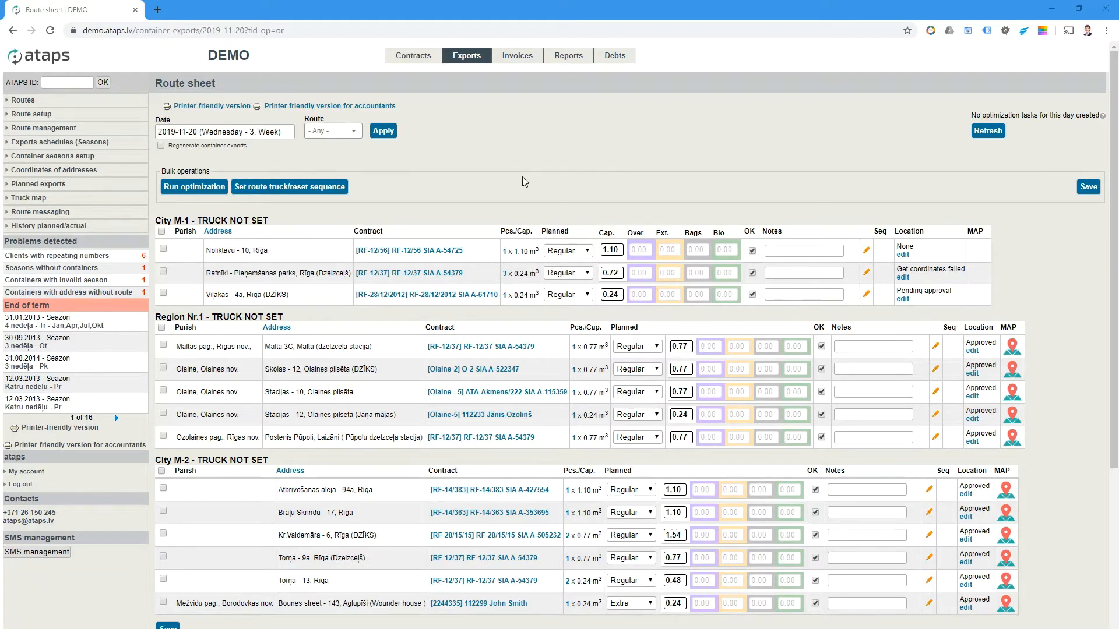
- Filter the route sheet to 5 | Region Nr.1
click(340, 131)
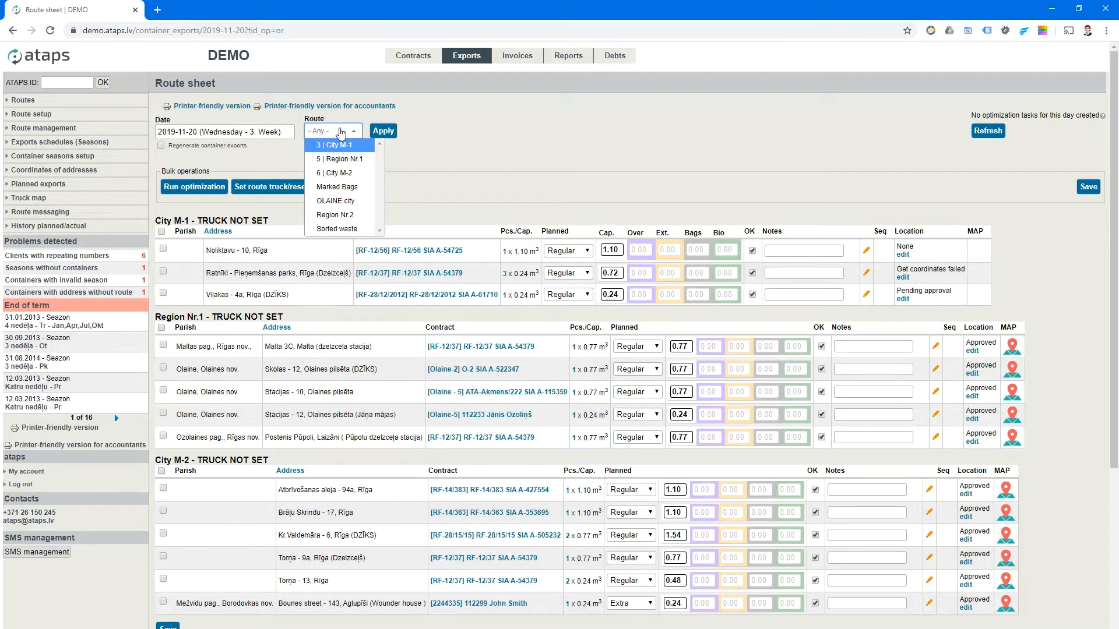
click(351, 158)
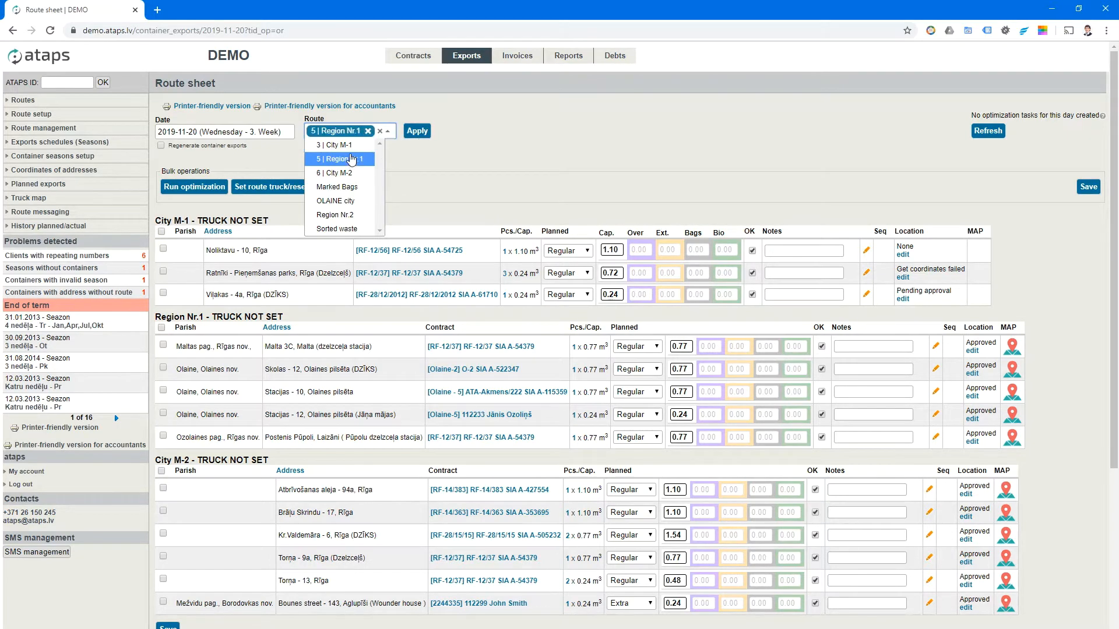
click(420, 131)
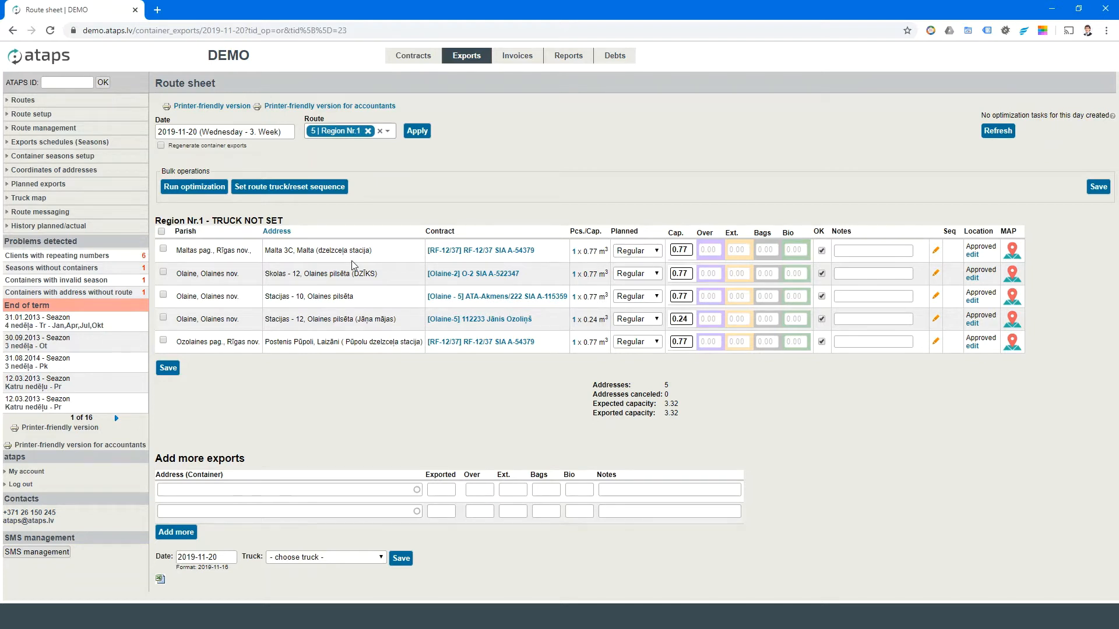
- Assign truck Scania 2233 to all five selected Region Nr.1 exports
click(161, 232)
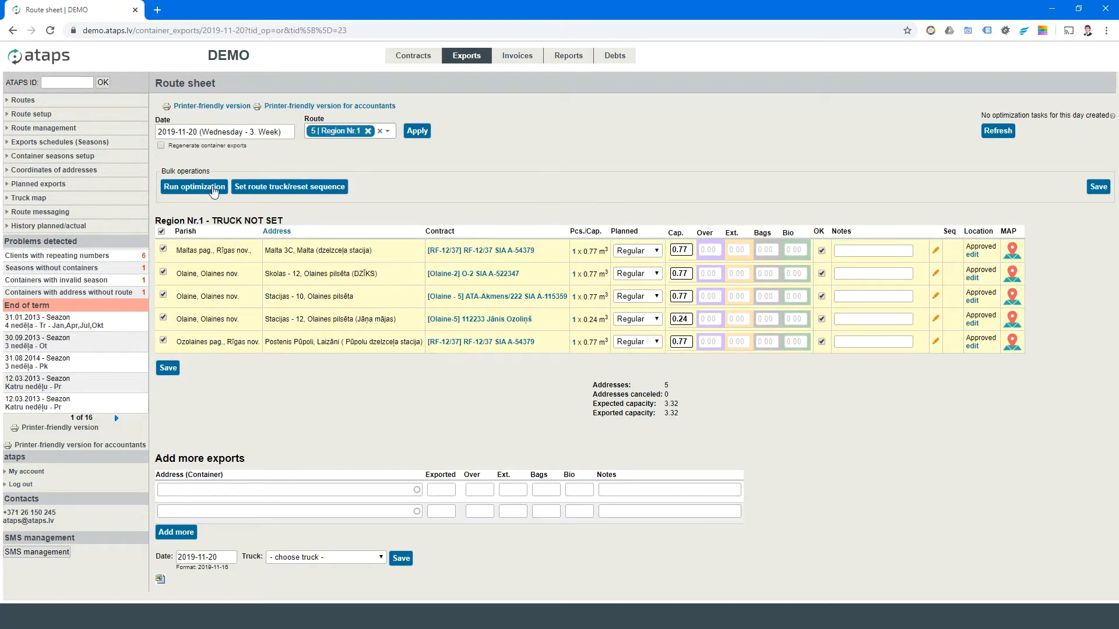
click(285, 187)
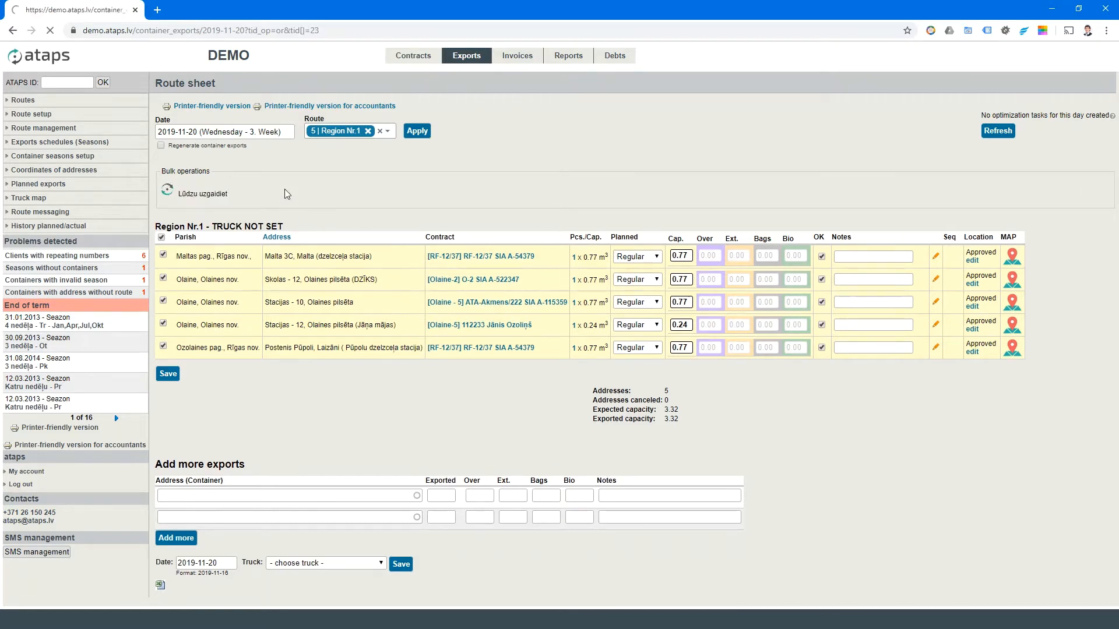
click(163, 197)
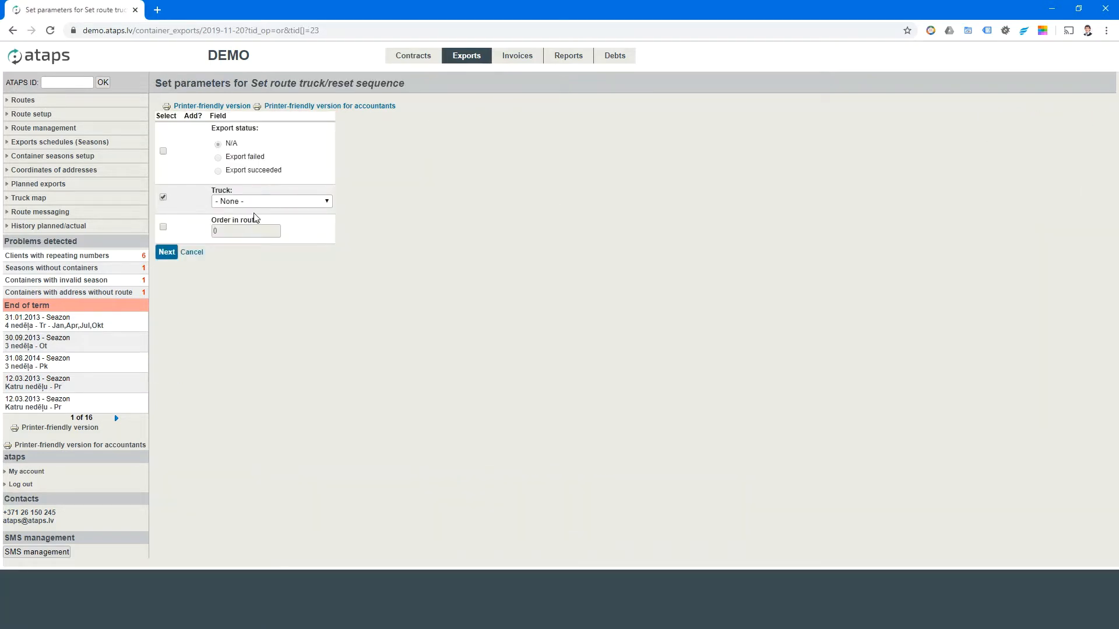
click(253, 201)
click(255, 233)
click(163, 257)
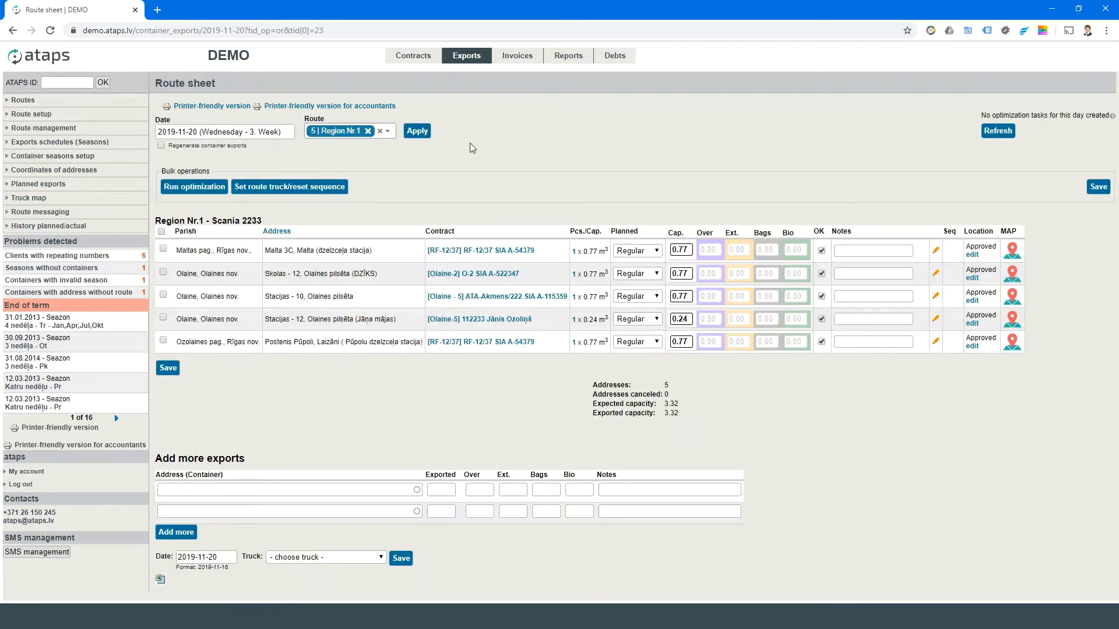
drag(156, 221, 211, 221)
click(264, 222)
click(223, 107)
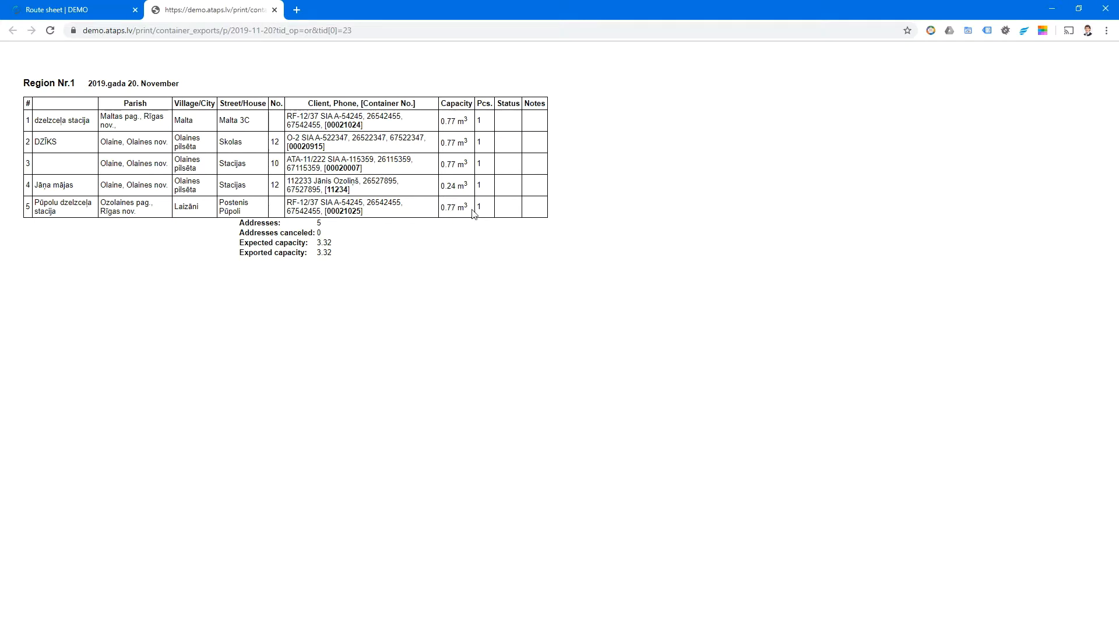
click(274, 10)
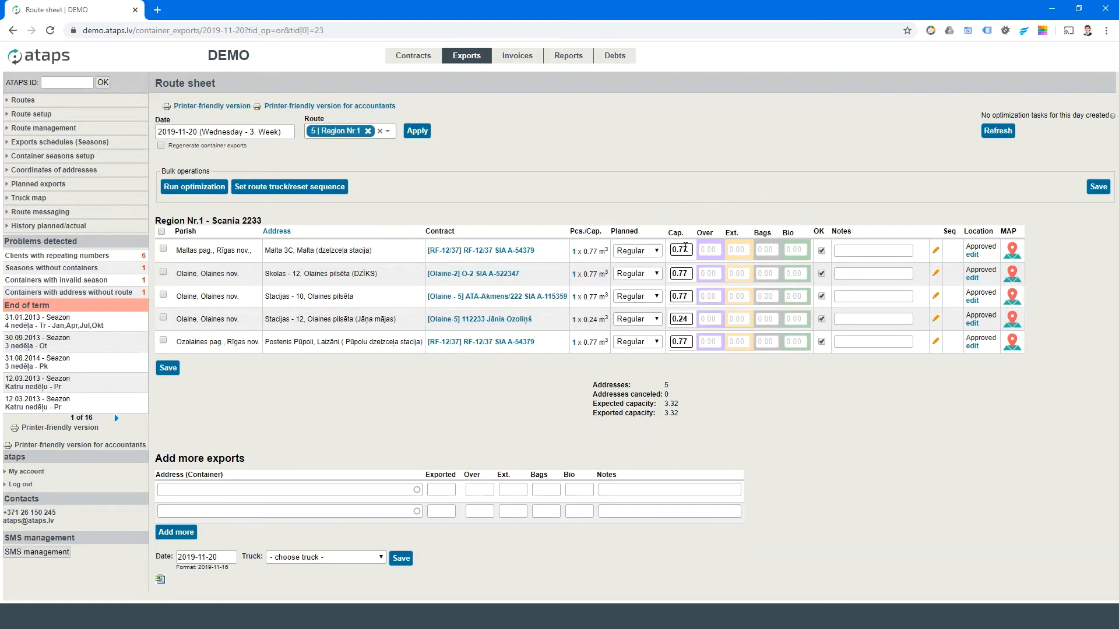
drag(684, 249, 691, 250)
click(710, 251)
drag(714, 252, 711, 250)
text(20)
click(786, 275)
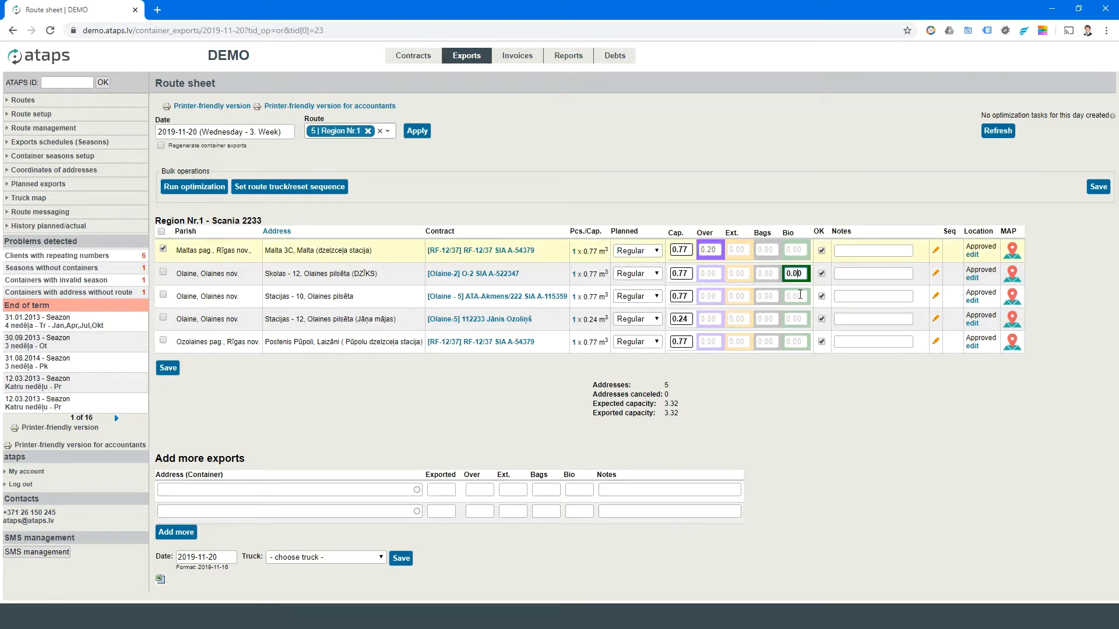
drag(792, 276, 797, 275)
text(2)
click(764, 320)
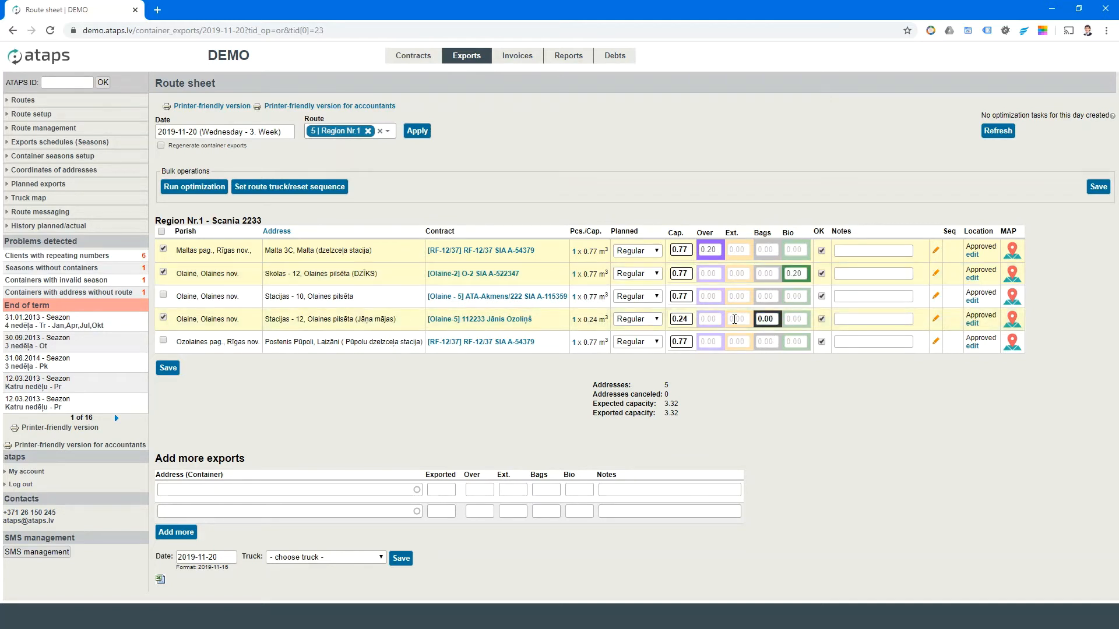
drag(735, 320, 729, 319)
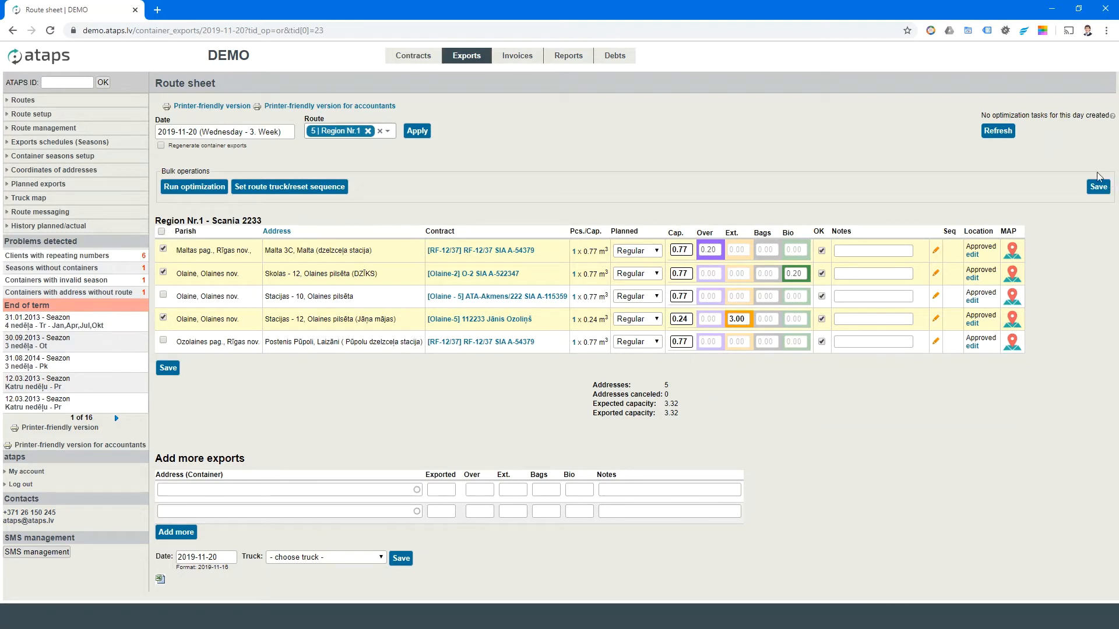
click(161, 231)
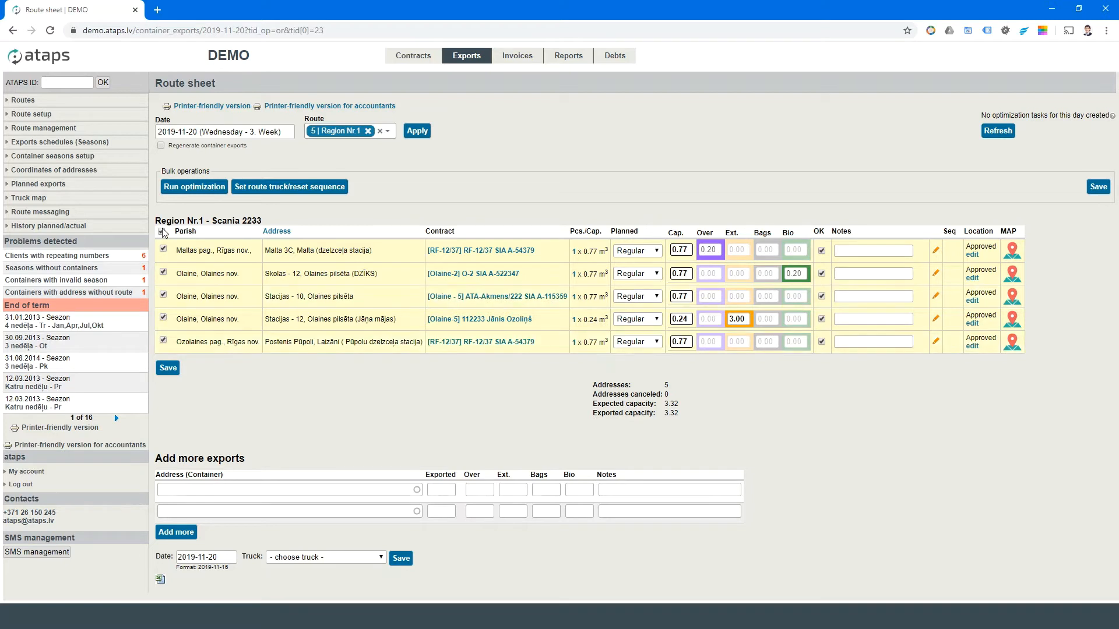
click(168, 368)
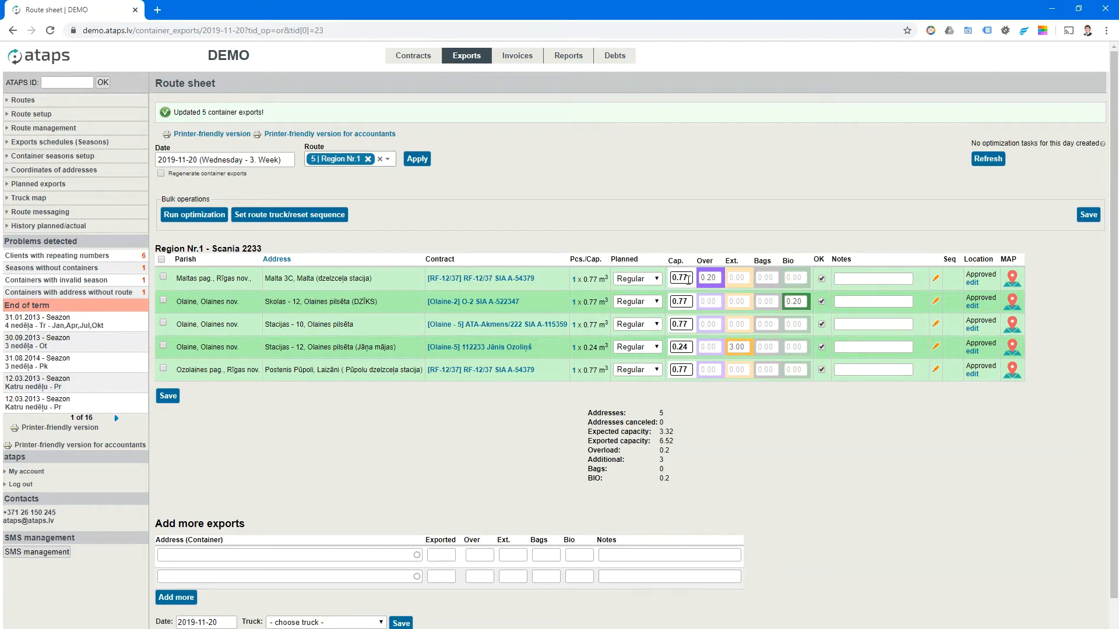
- Replace the Region Nr.1 filter with the City M-2 route filter
click(368, 159)
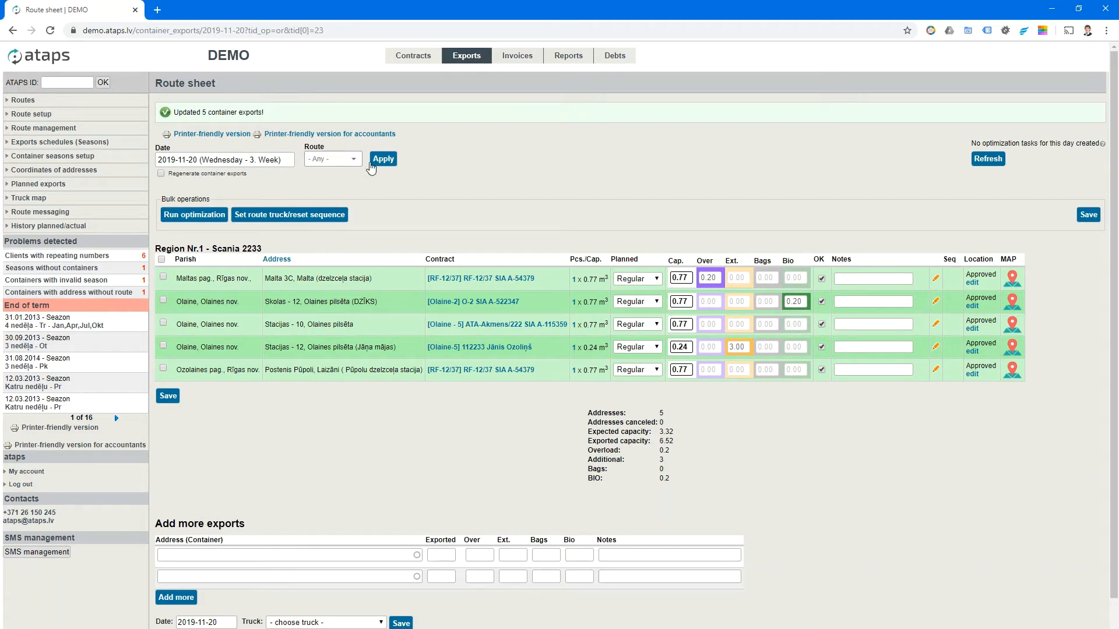
click(336, 167)
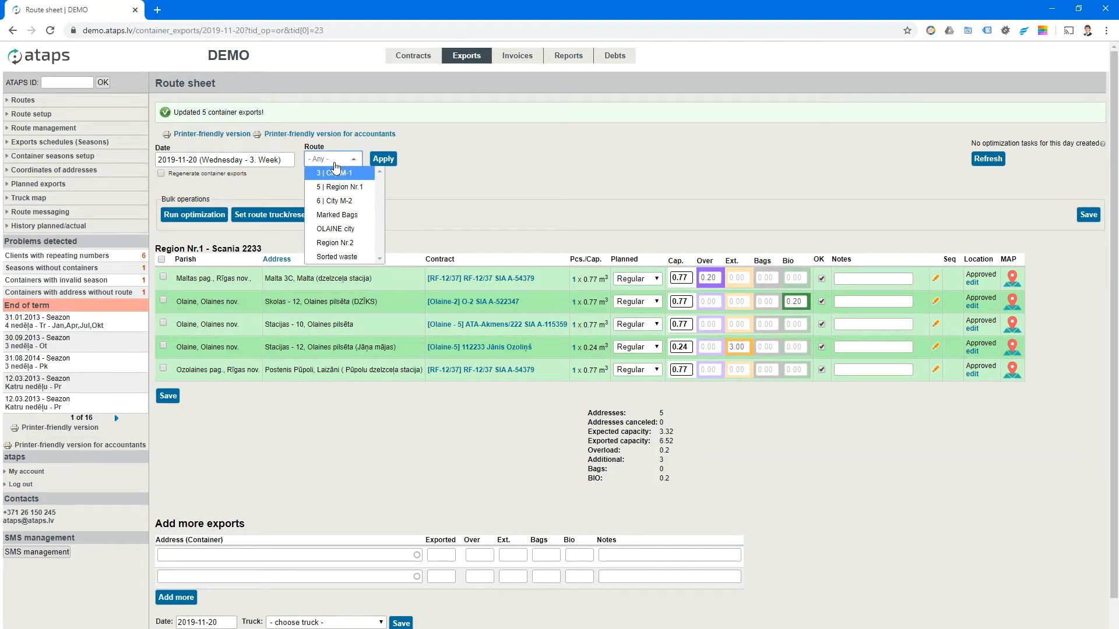
click(342, 201)
click(475, 192)
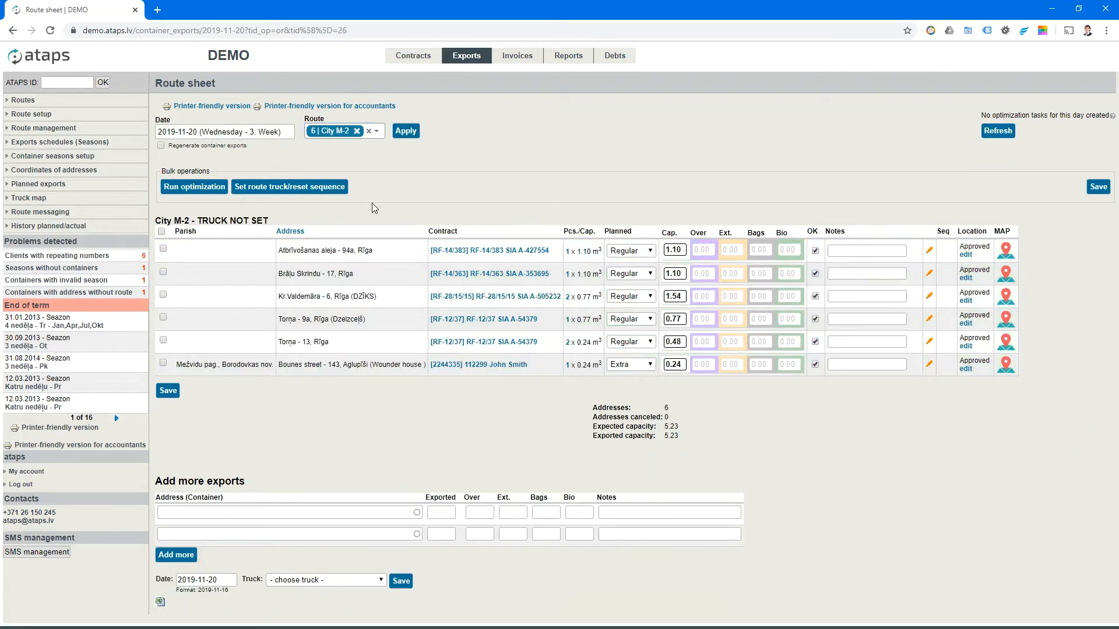
click(161, 231)
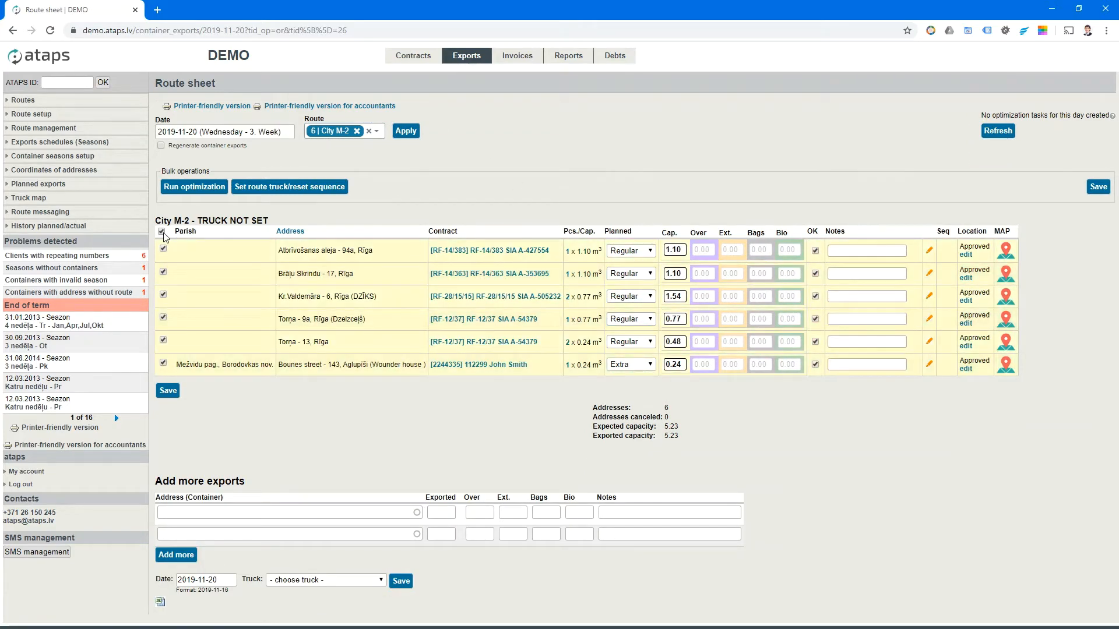
click(184, 188)
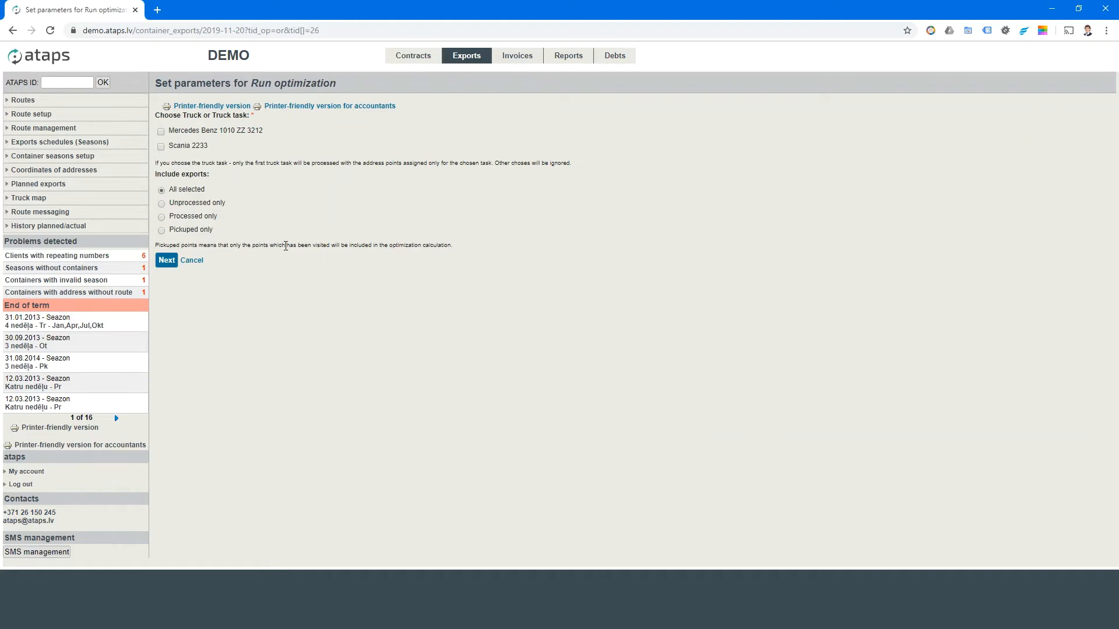
click(161, 132)
click(162, 204)
click(162, 190)
click(167, 260)
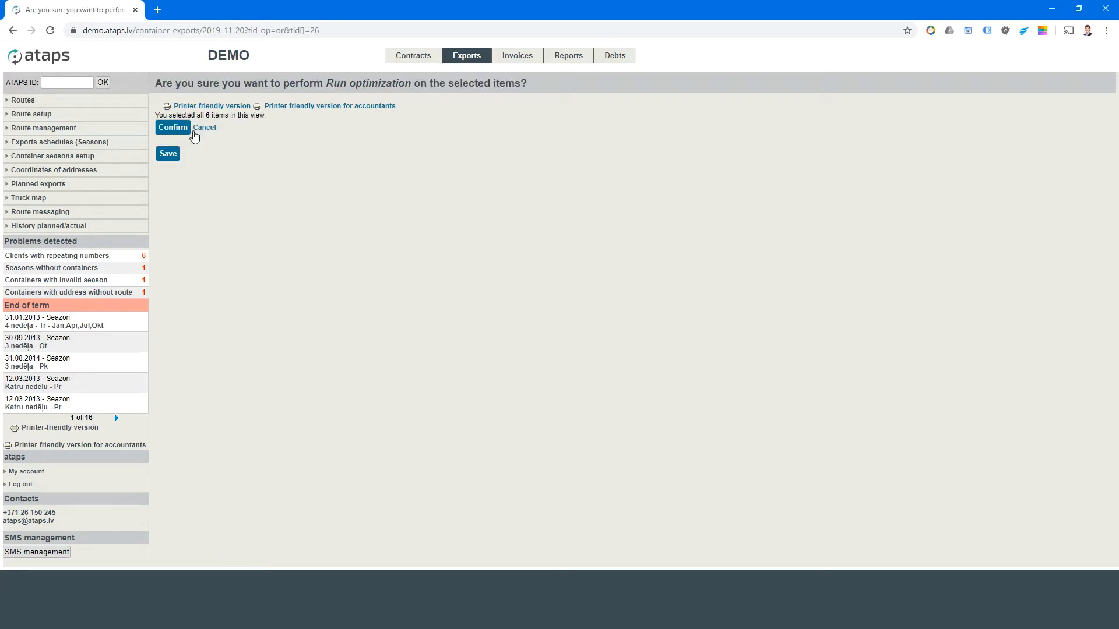
click(176, 130)
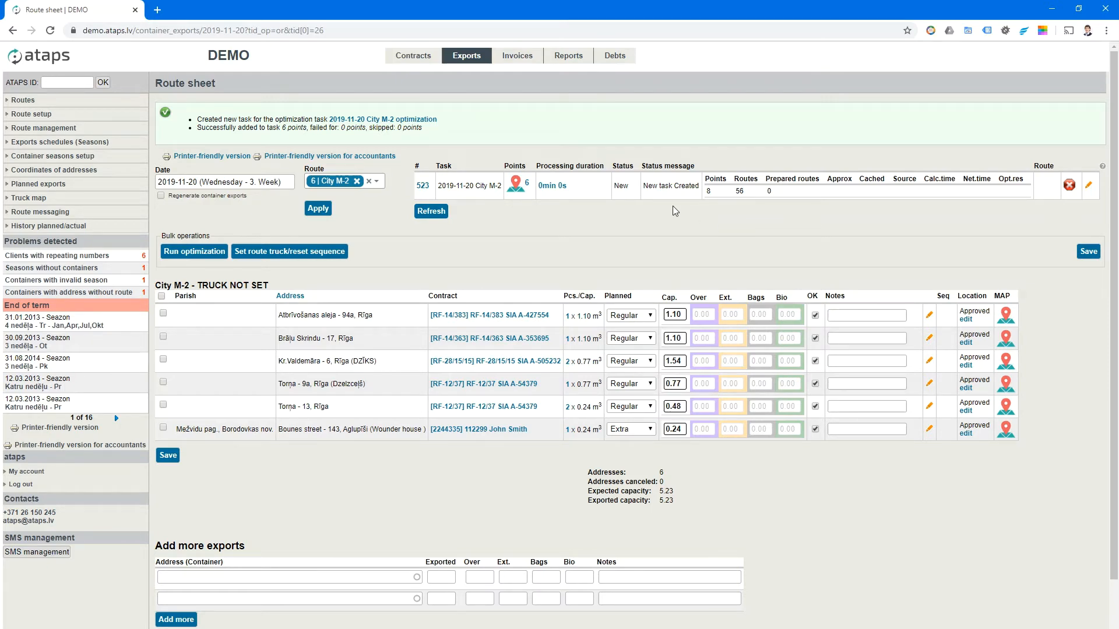
- Refresh task 523 until Done, check 536.188 km and 5.23 m³ totals, then reload the sheet
click(435, 212)
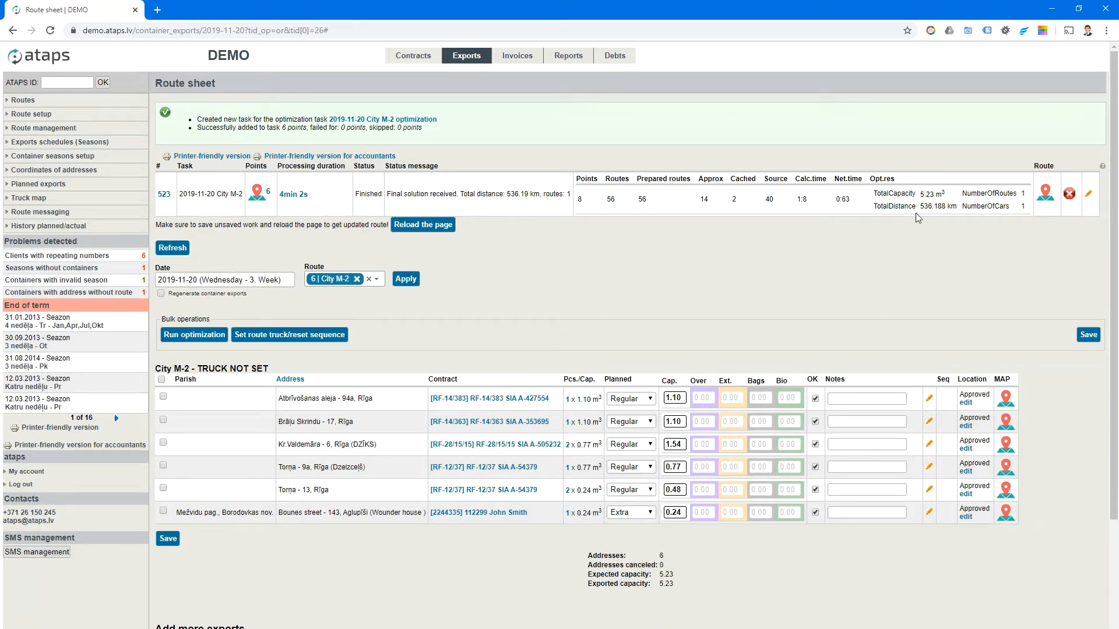
drag(920, 206, 946, 196)
click(968, 233)
drag(1038, 211, 1002, 216)
click(840, 317)
click(423, 226)
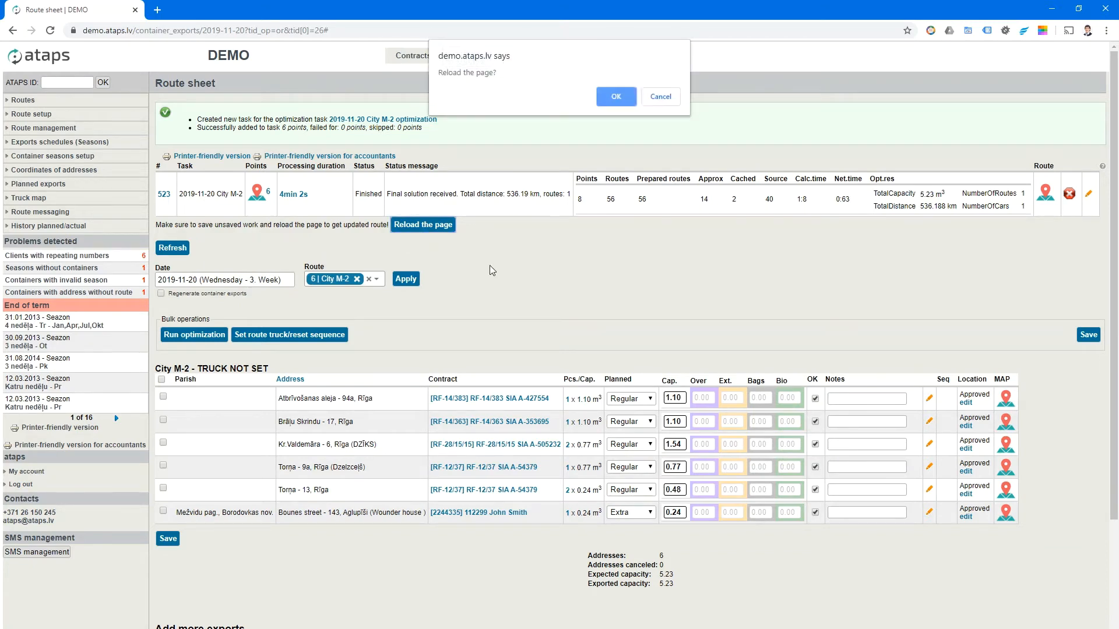
click(616, 97)
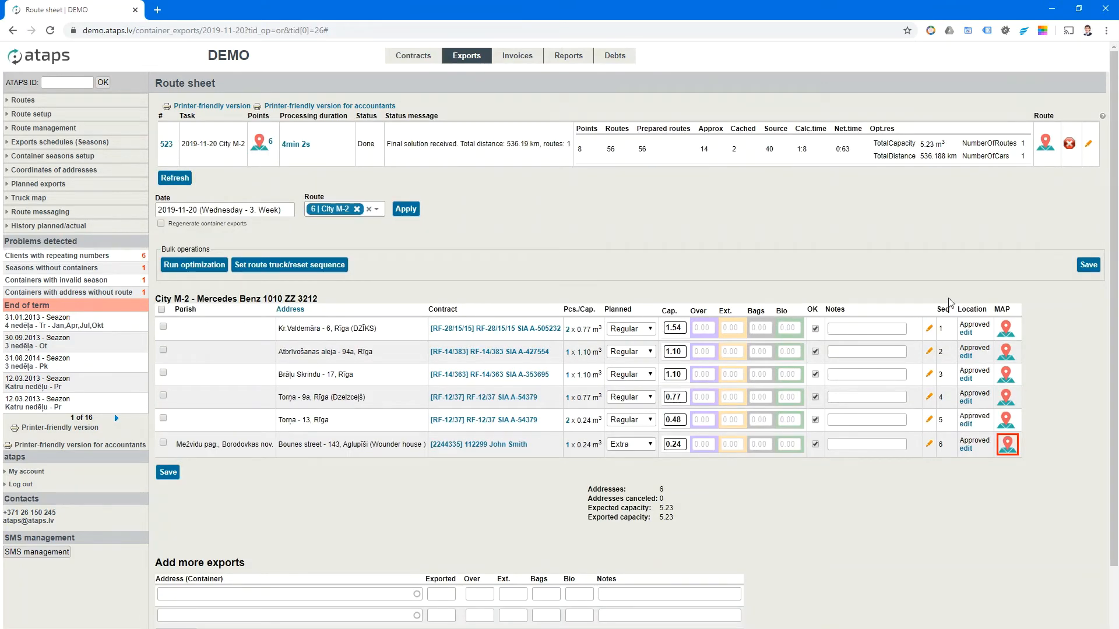
click(947, 335)
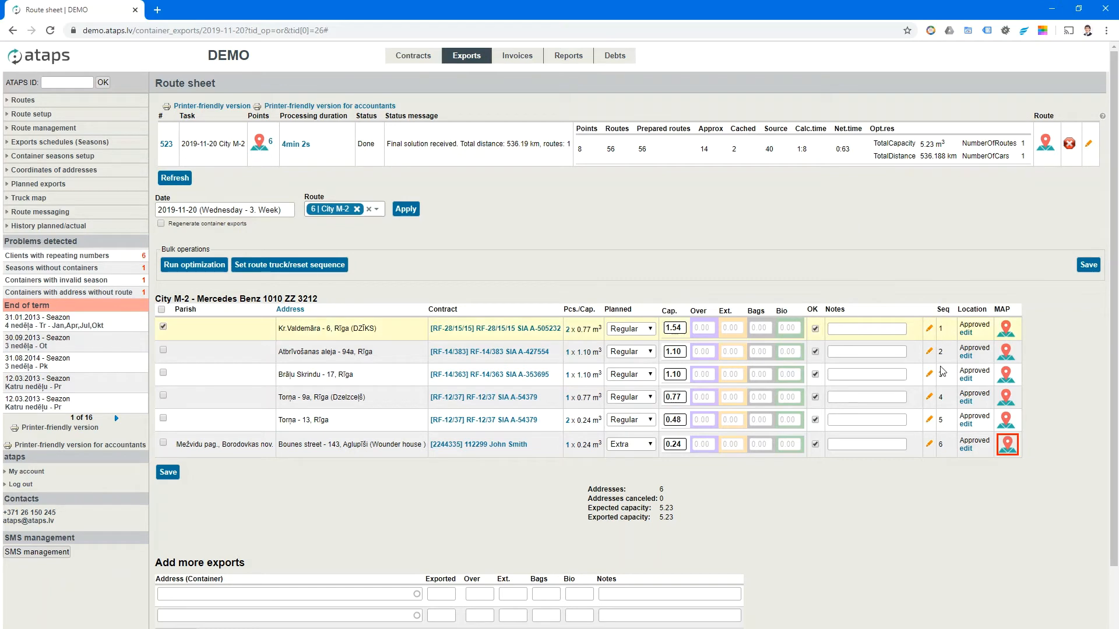
click(1007, 330)
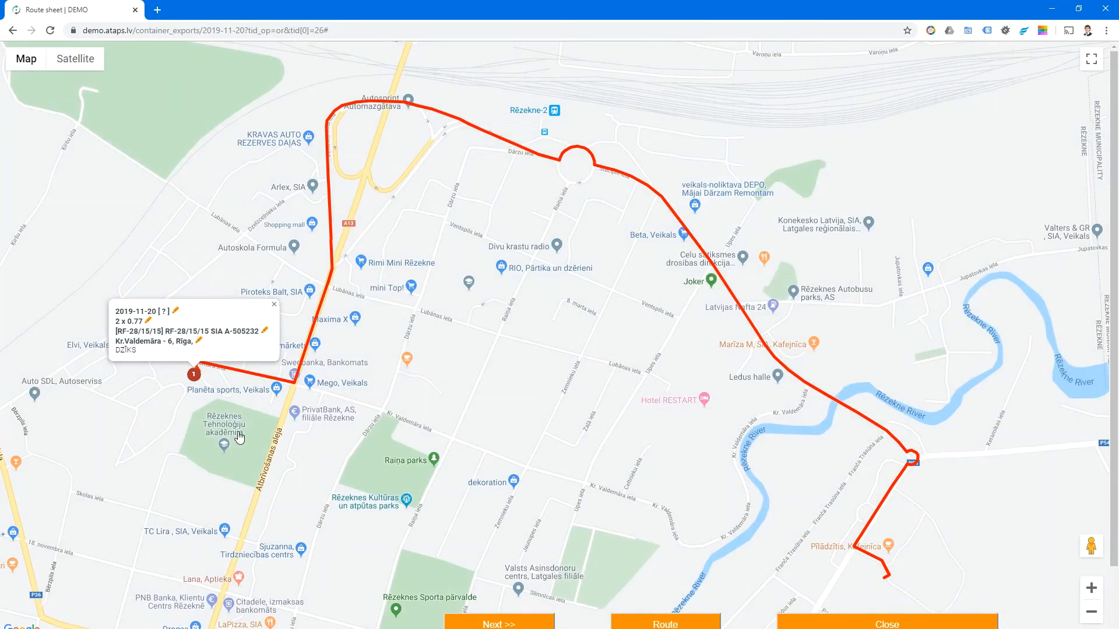
click(511, 624)
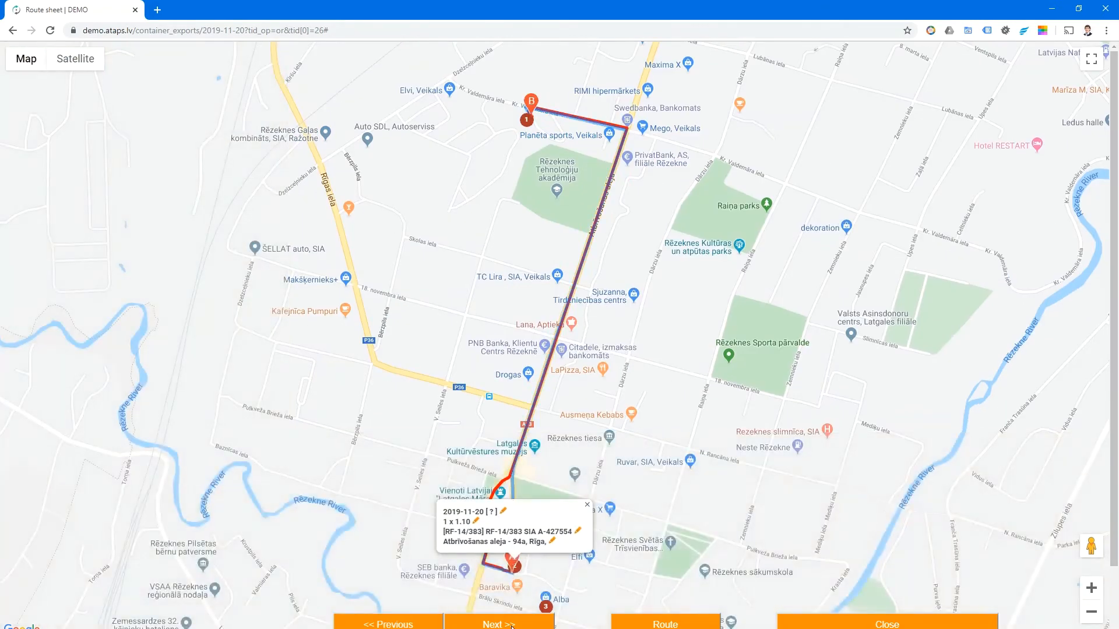
click(511, 624)
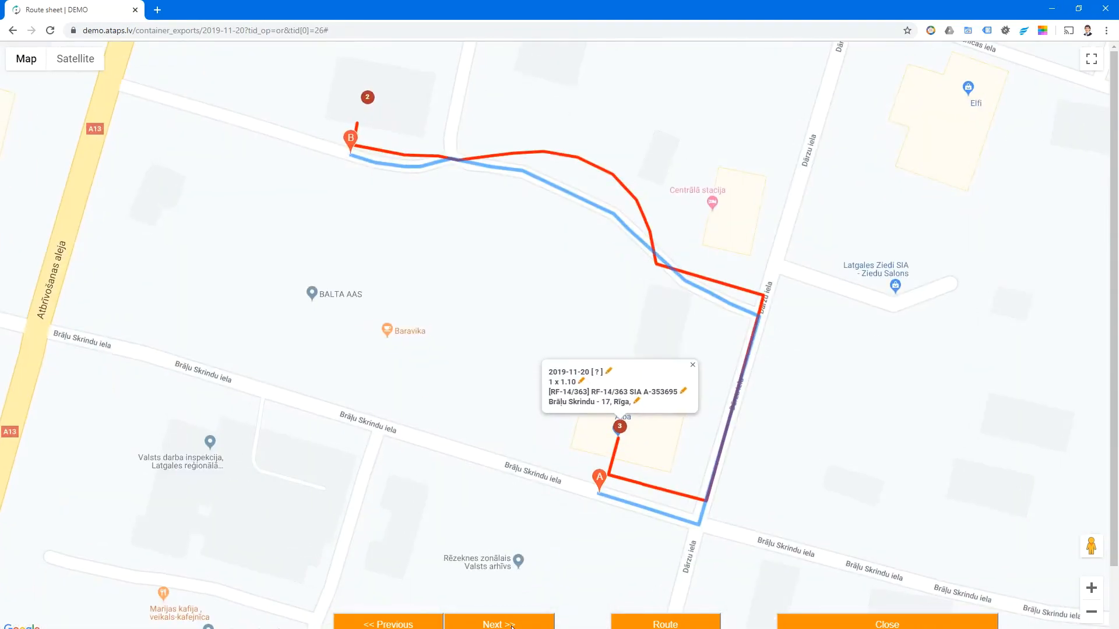
click(511, 624)
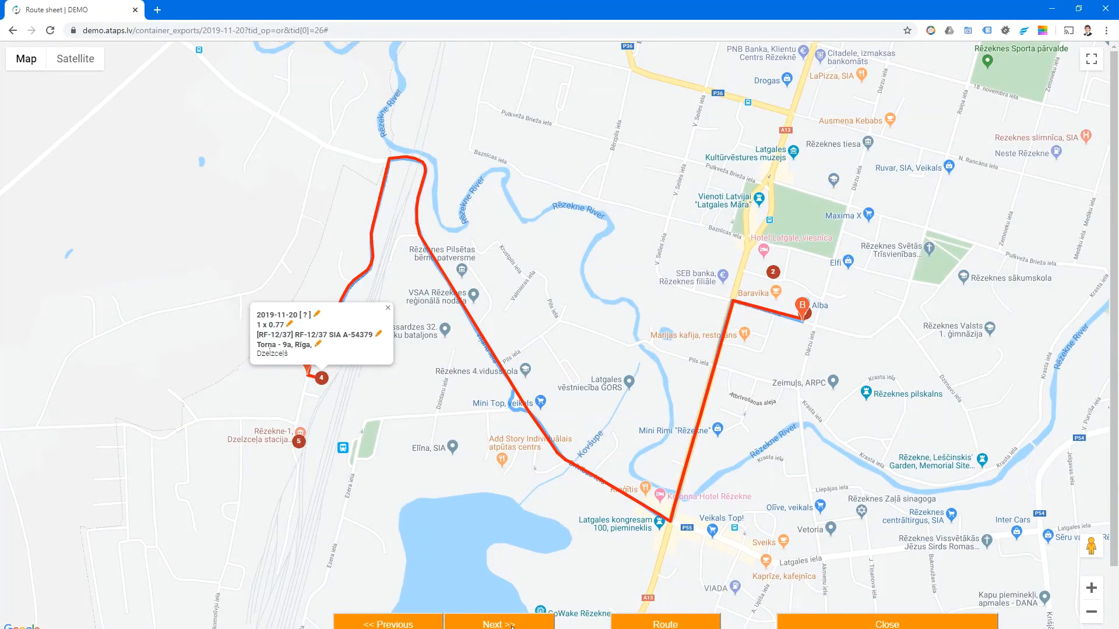
click(511, 625)
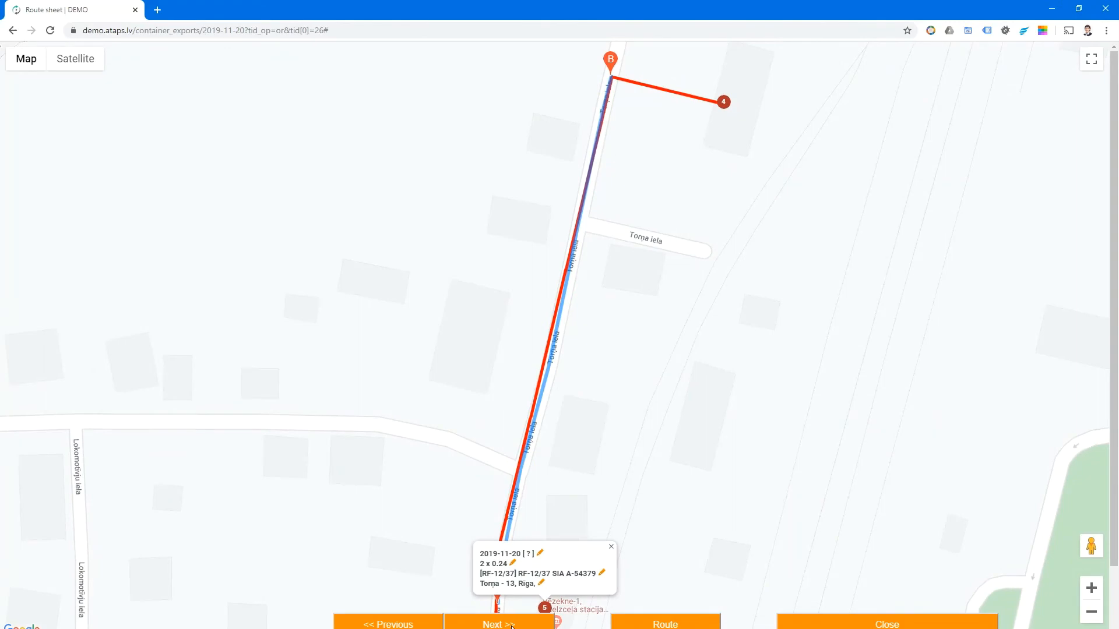
click(511, 624)
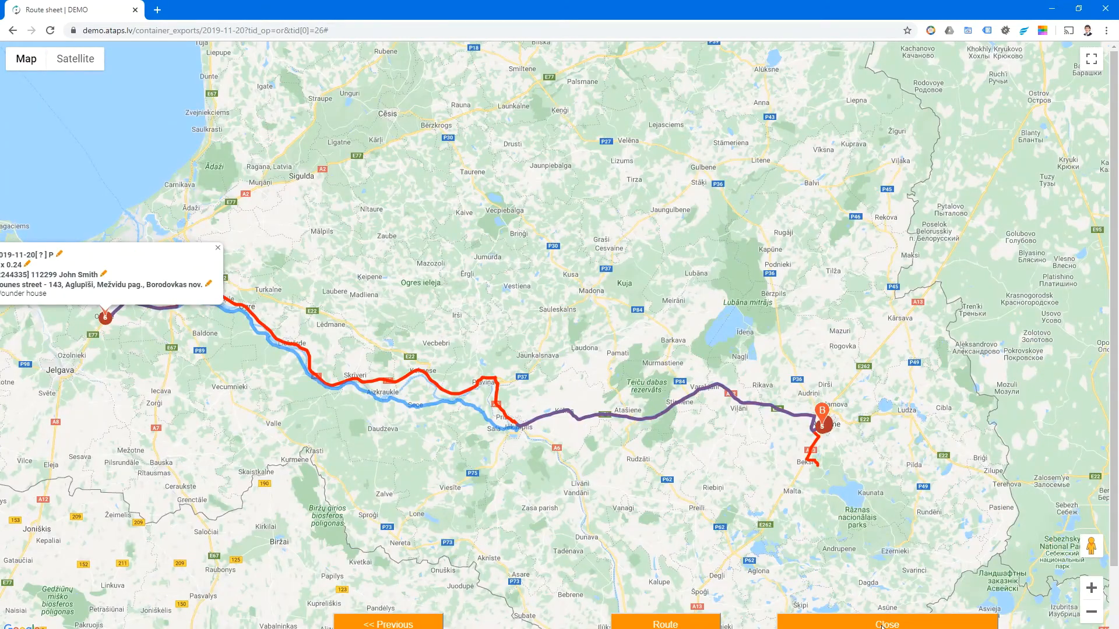
click(882, 625)
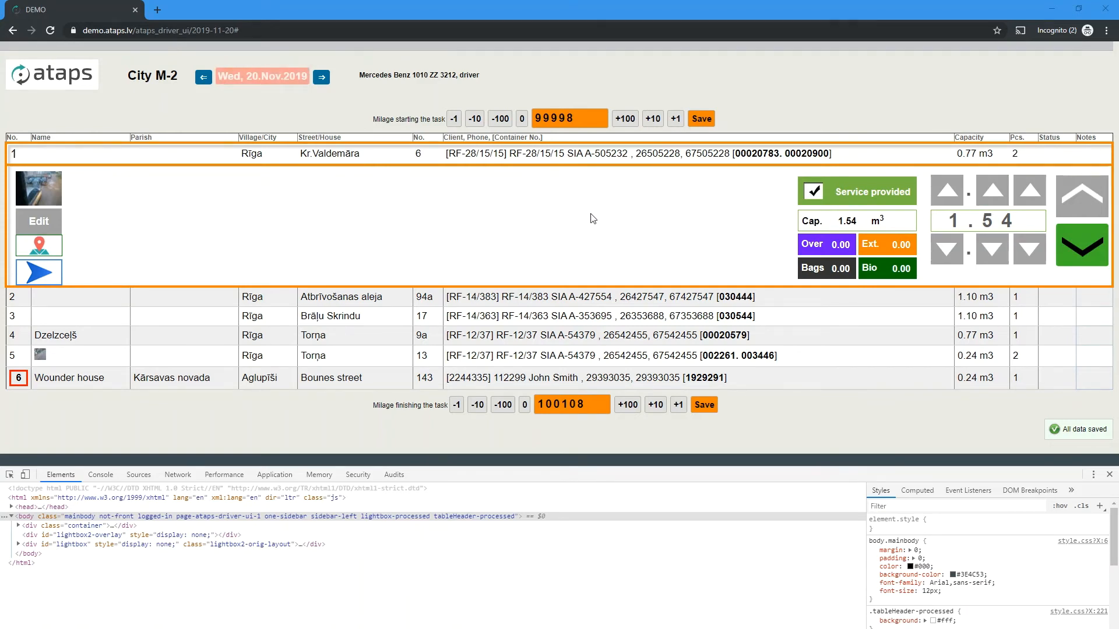
- Save the starting mileage as 100009 and show the task's route map
drag(564, 124, 581, 123)
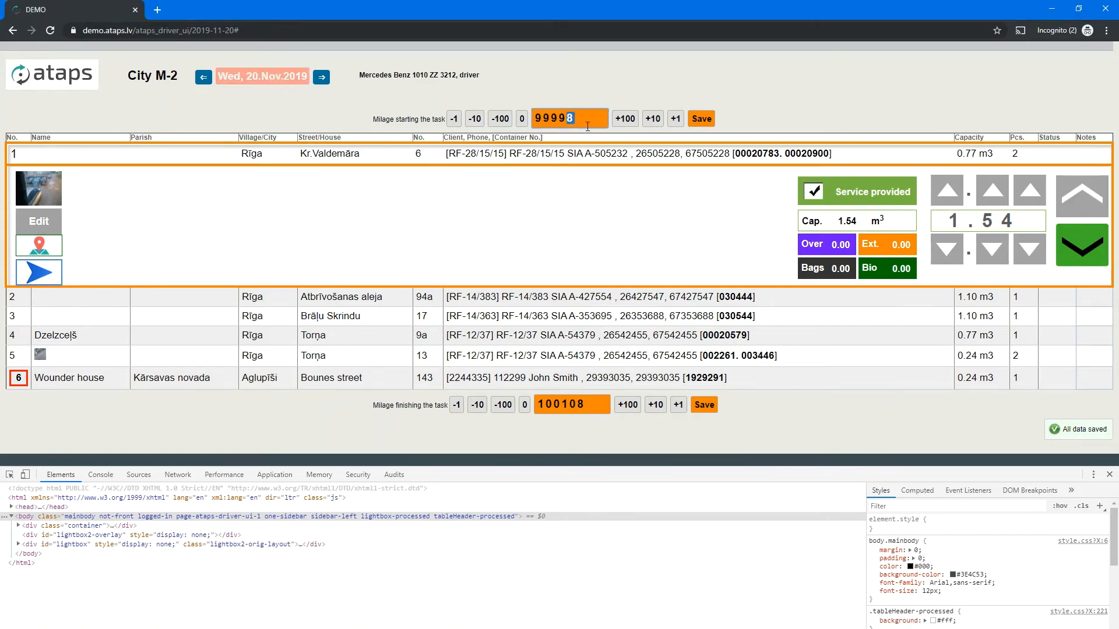
click(653, 119)
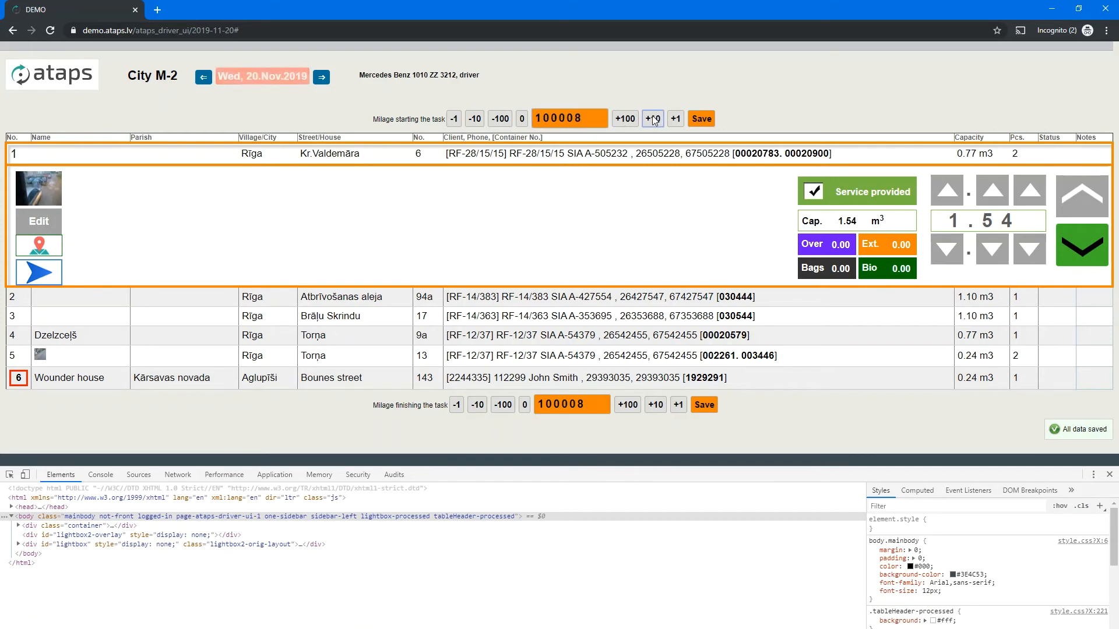
click(676, 119)
click(699, 119)
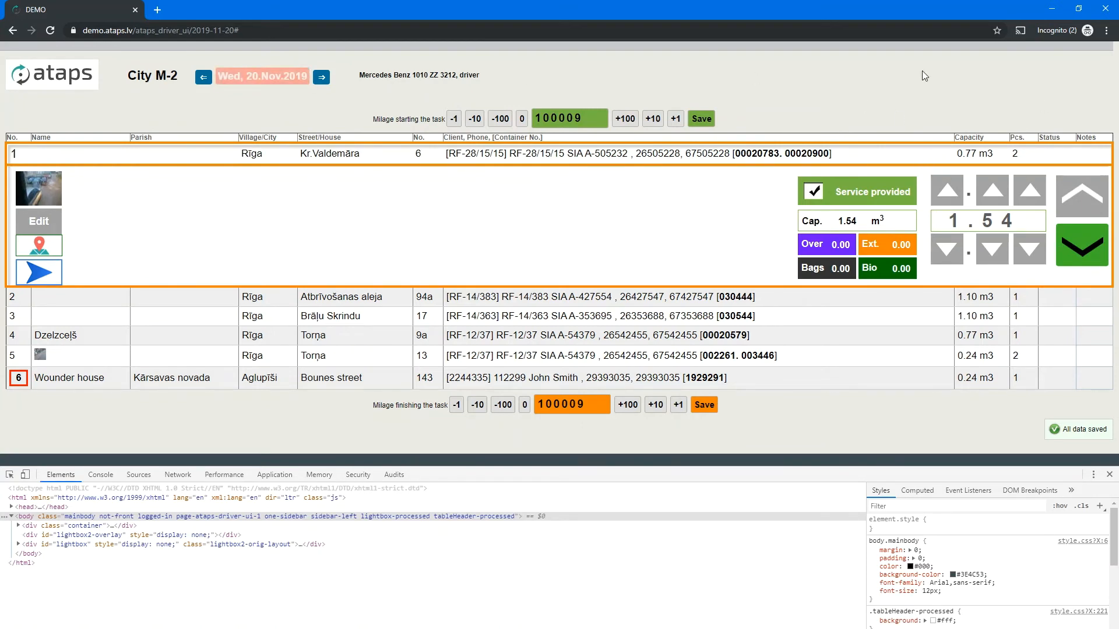
click(41, 248)
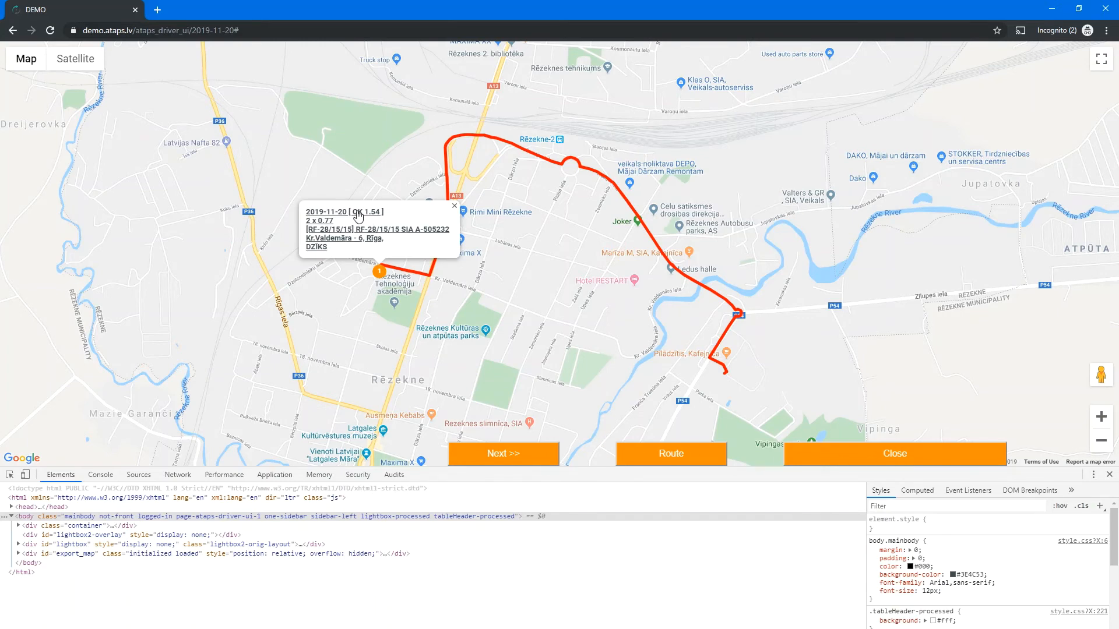
- For stop 1, raise the amount to 1.55, attach a container photo and note it as garbage-crowded
click(357, 236)
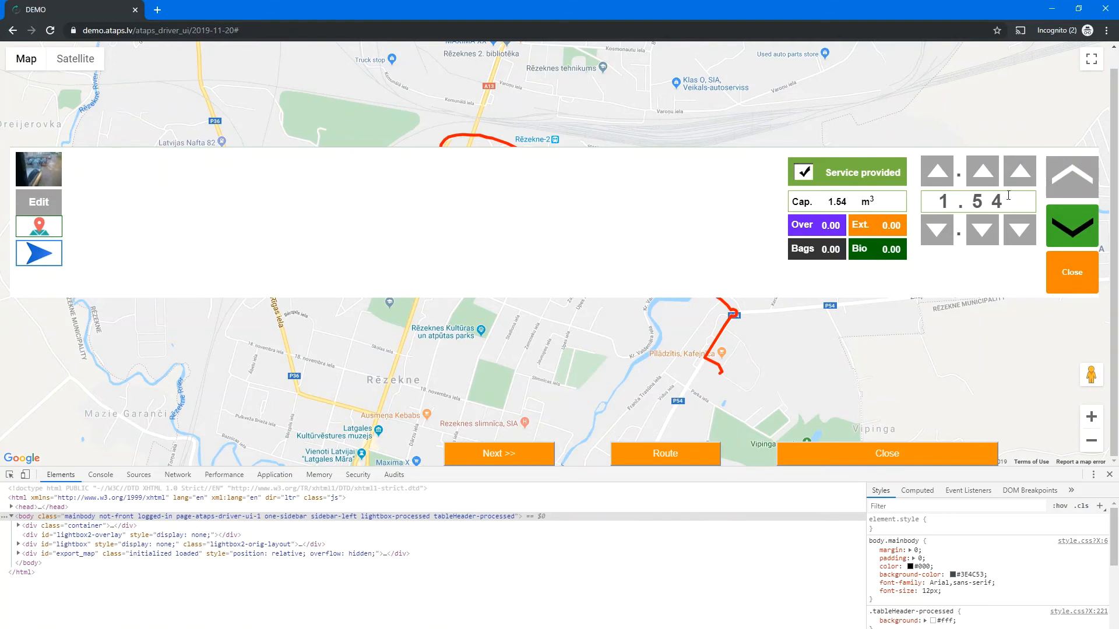
click(1019, 172)
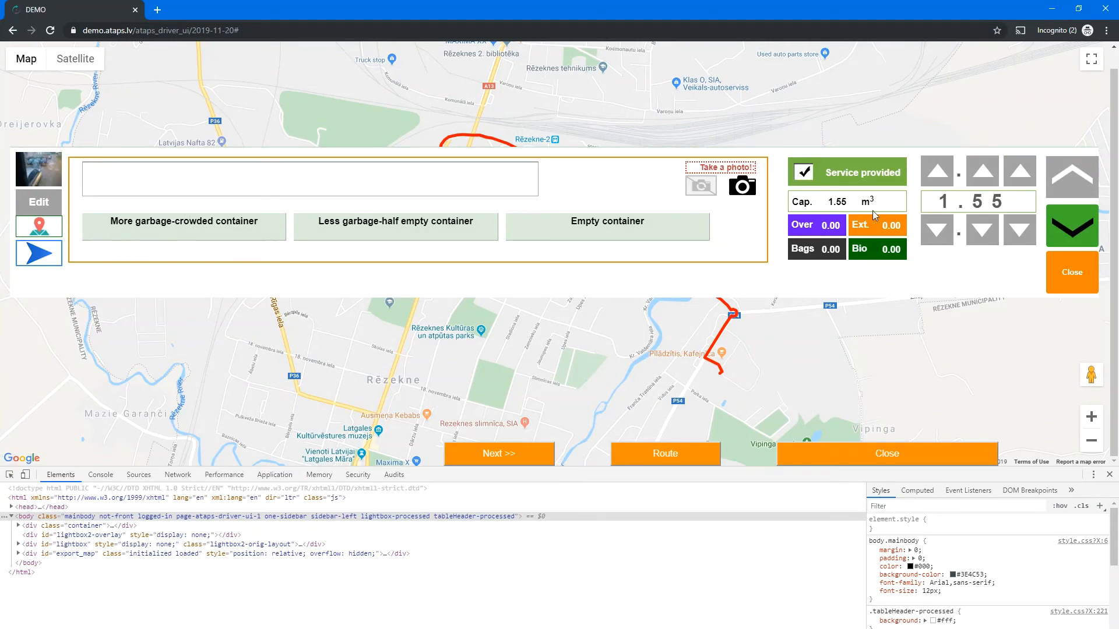
click(742, 186)
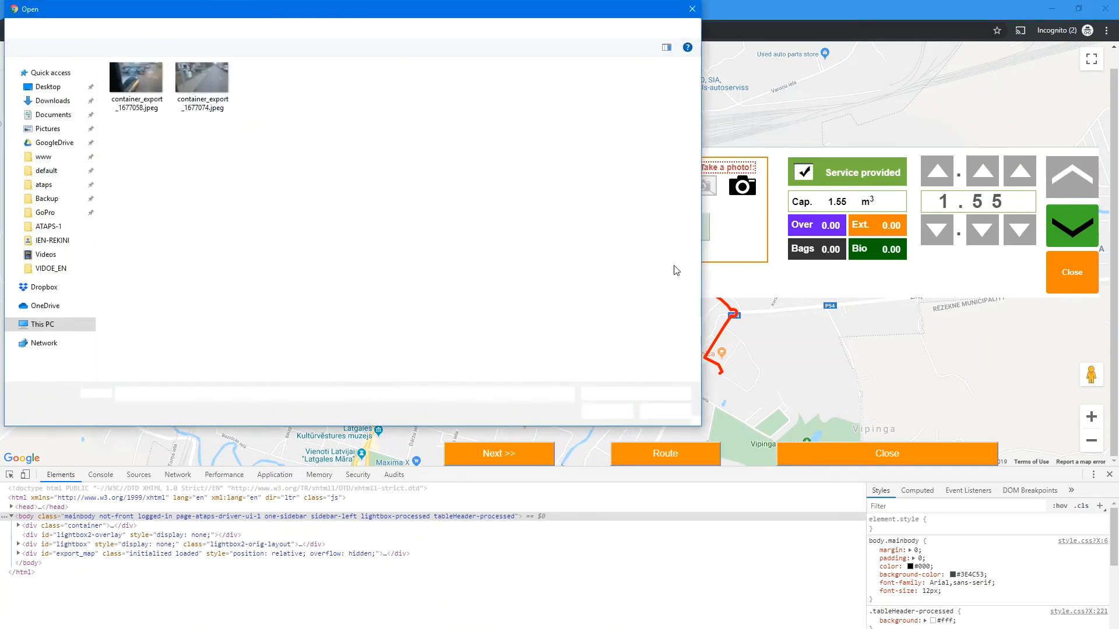
double_click(204, 85)
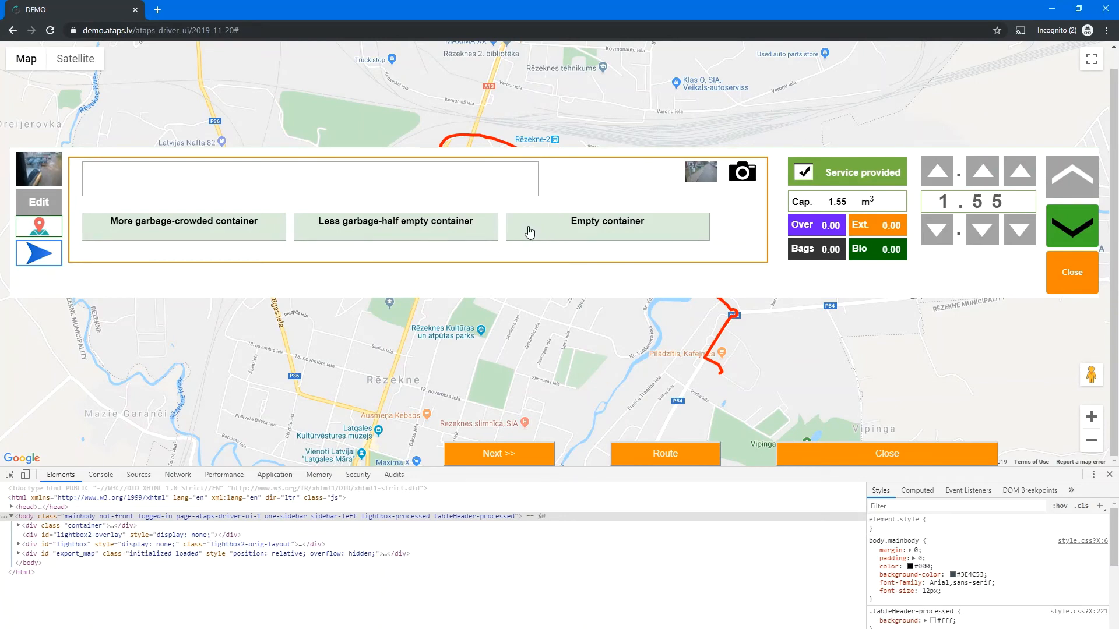
click(205, 228)
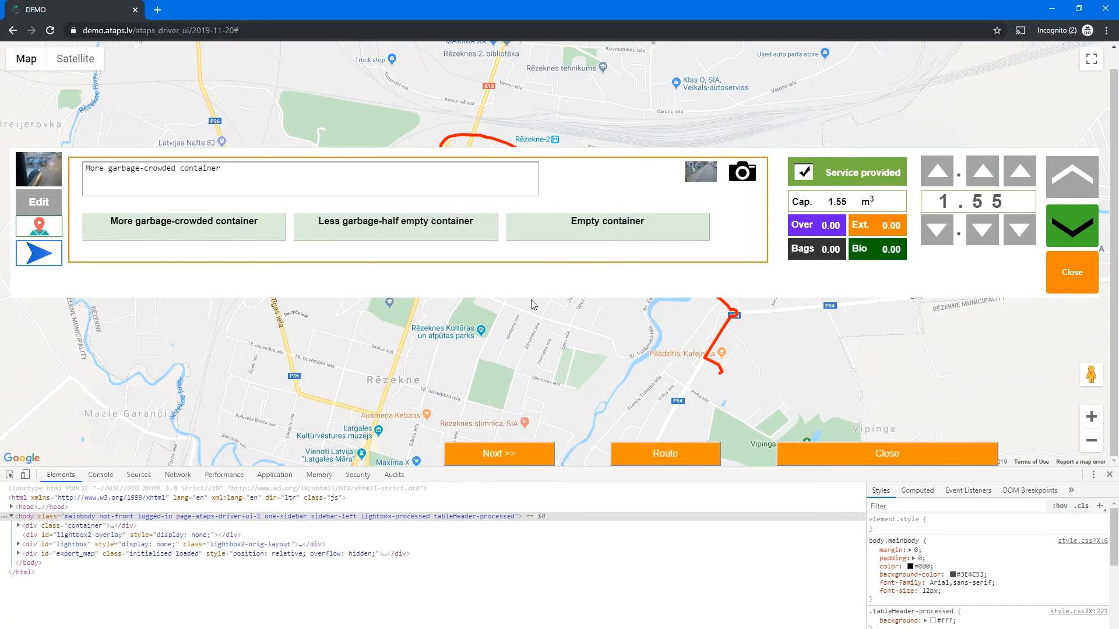
- Set bio 0.01, bags 0.10 and overload 0.20, then save the stop 1 service
click(830, 228)
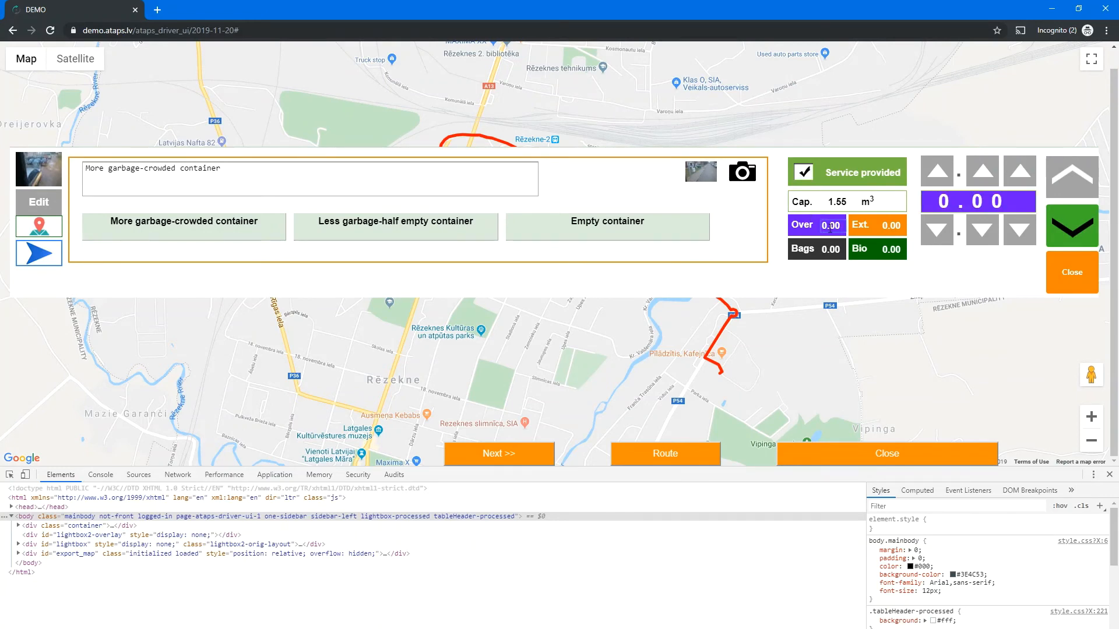
click(874, 247)
click(885, 231)
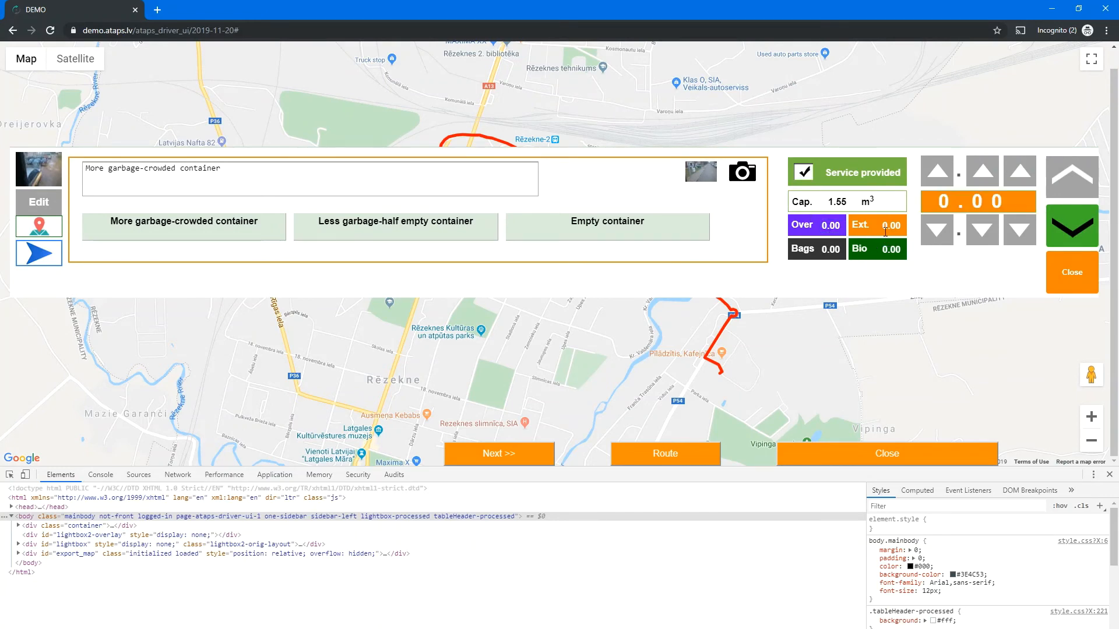
click(877, 255)
click(1020, 171)
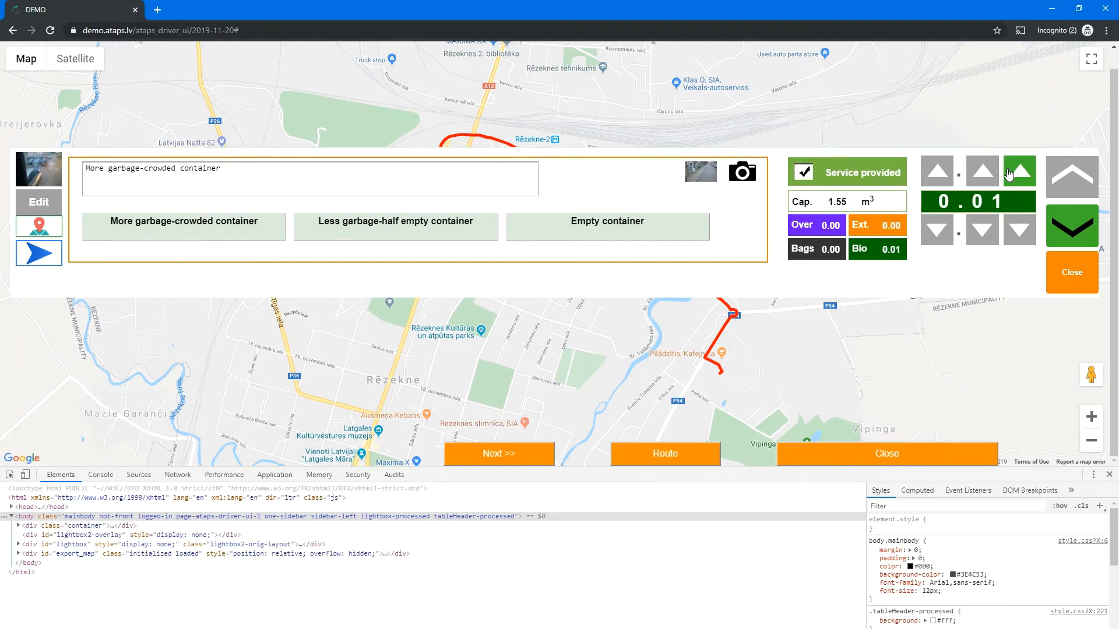
click(830, 246)
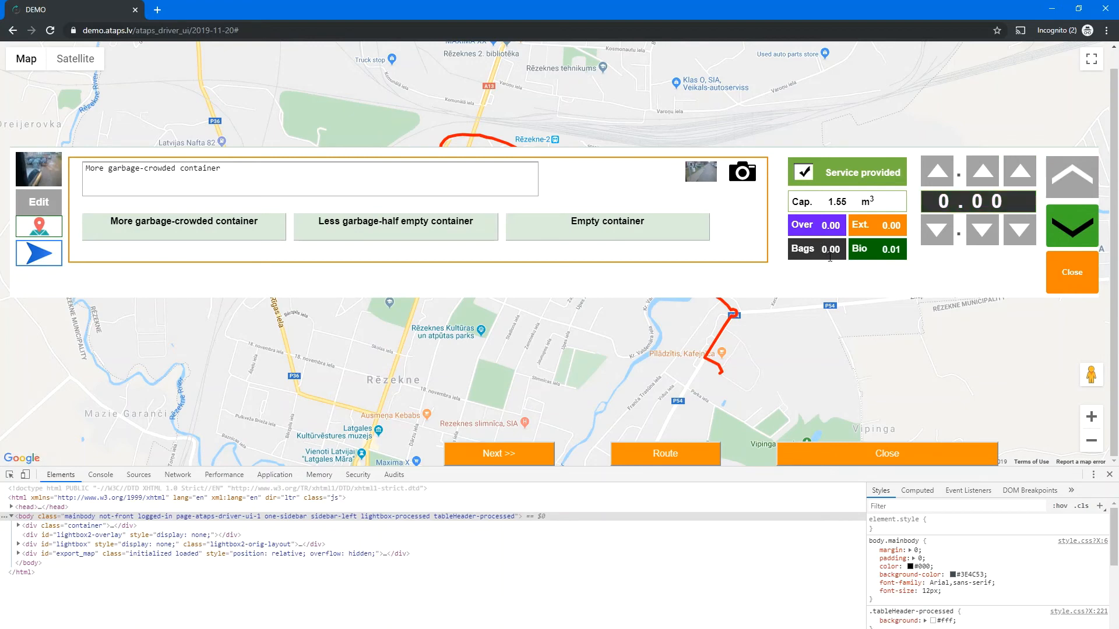
click(983, 171)
click(804, 236)
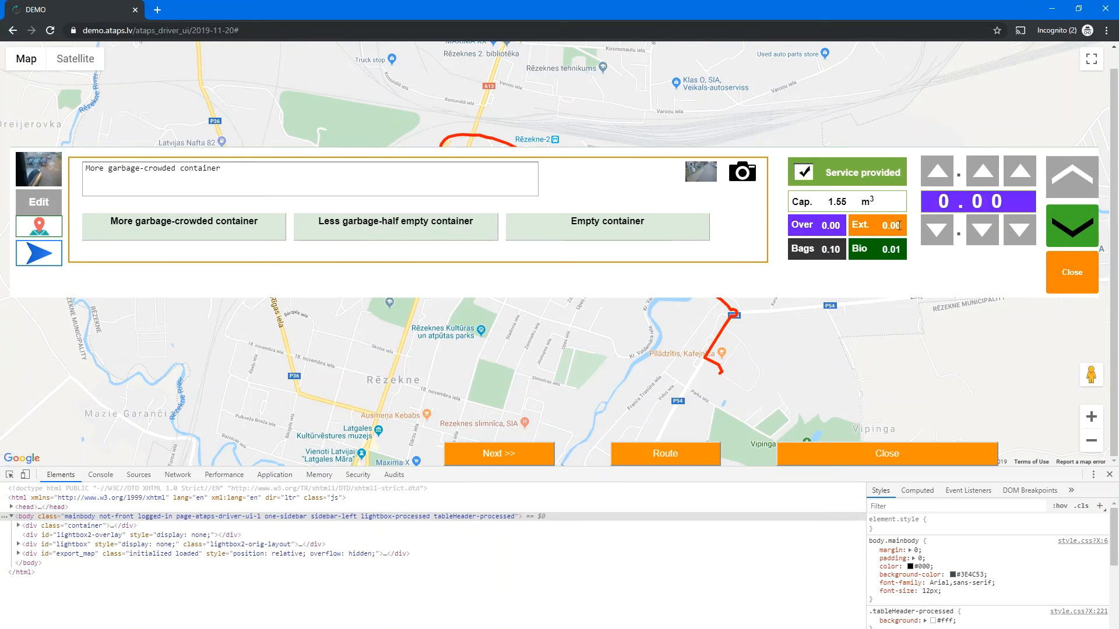
click(983, 173)
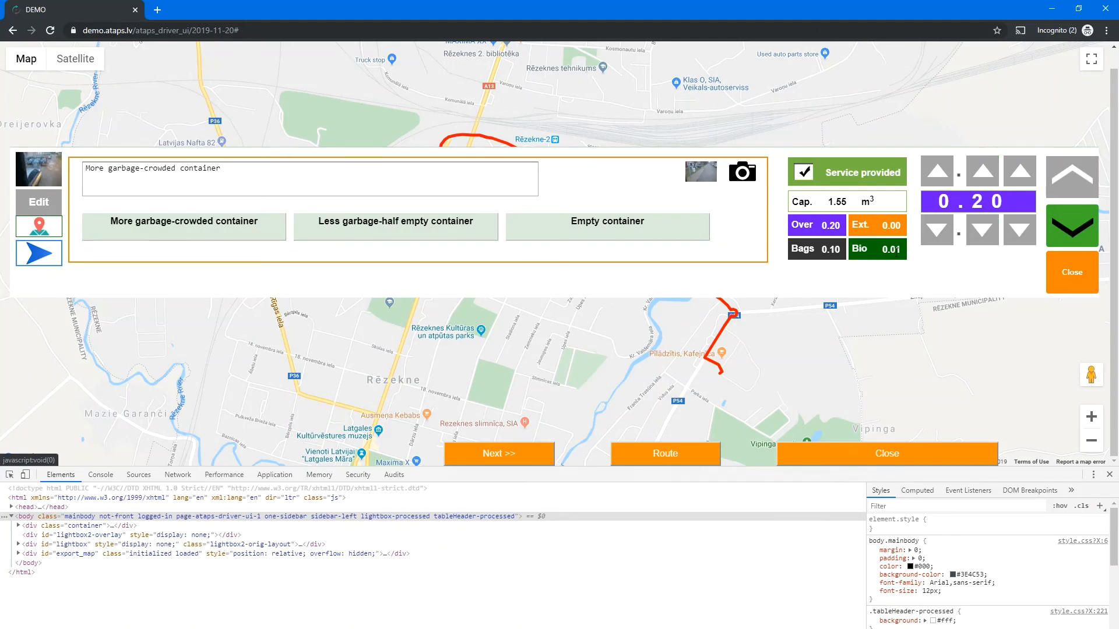
click(1070, 232)
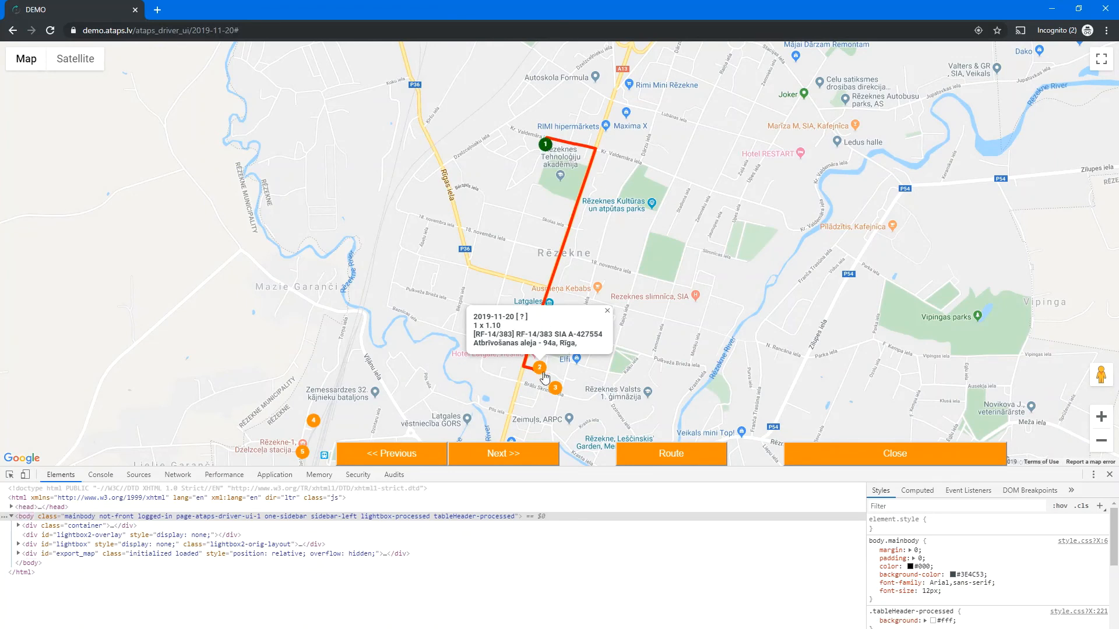
- Attach container_export_1677058.jpeg to stop 2, save it as serviced and close the map
click(544, 346)
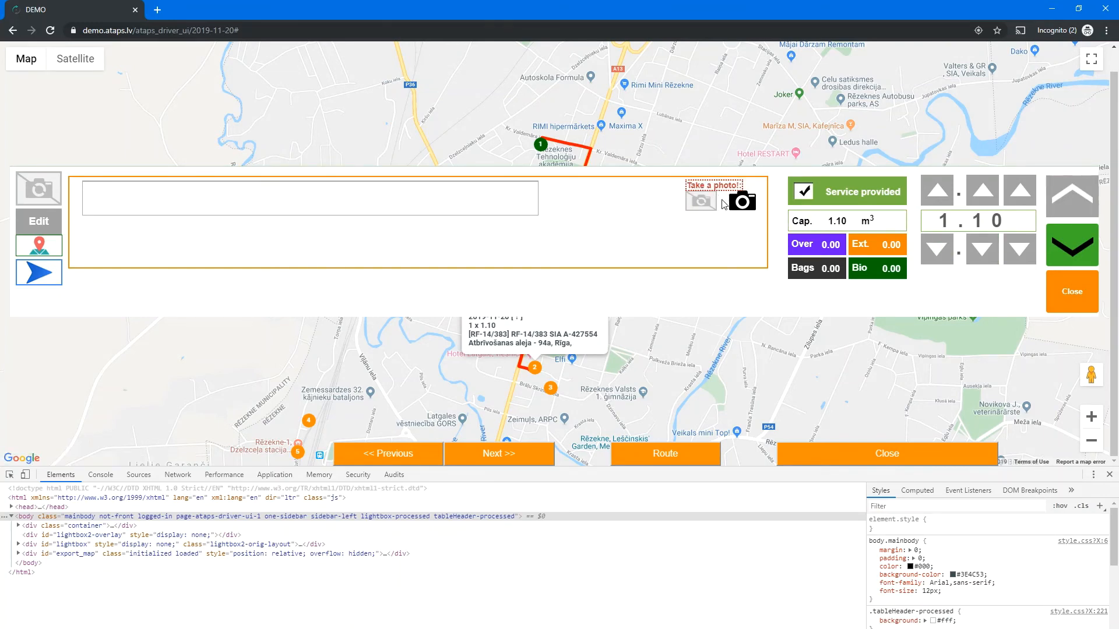
click(746, 203)
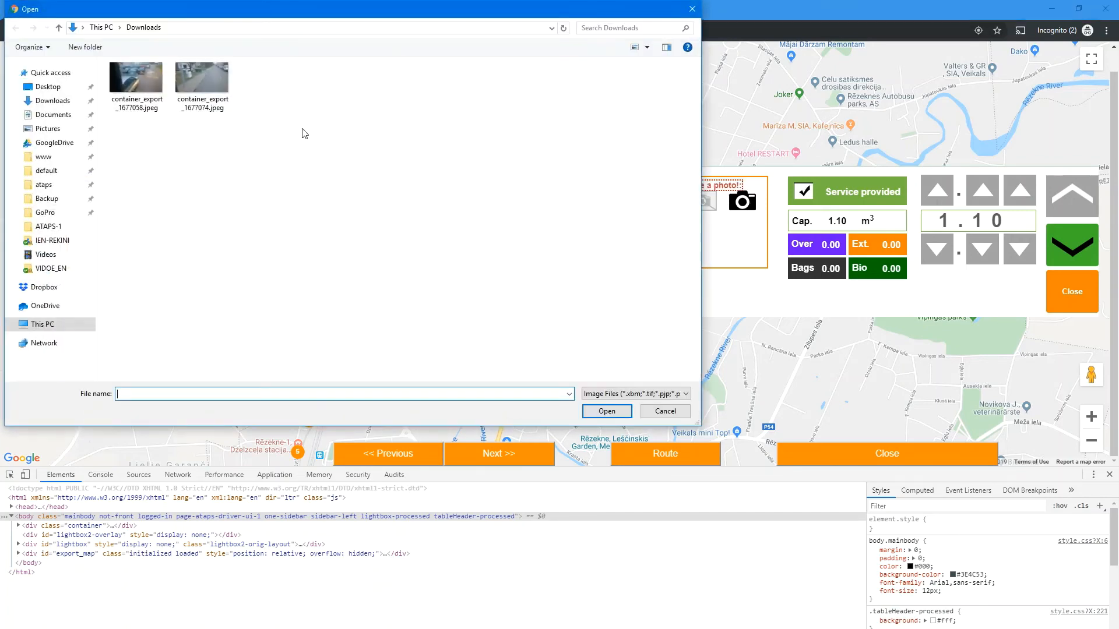
double_click(142, 90)
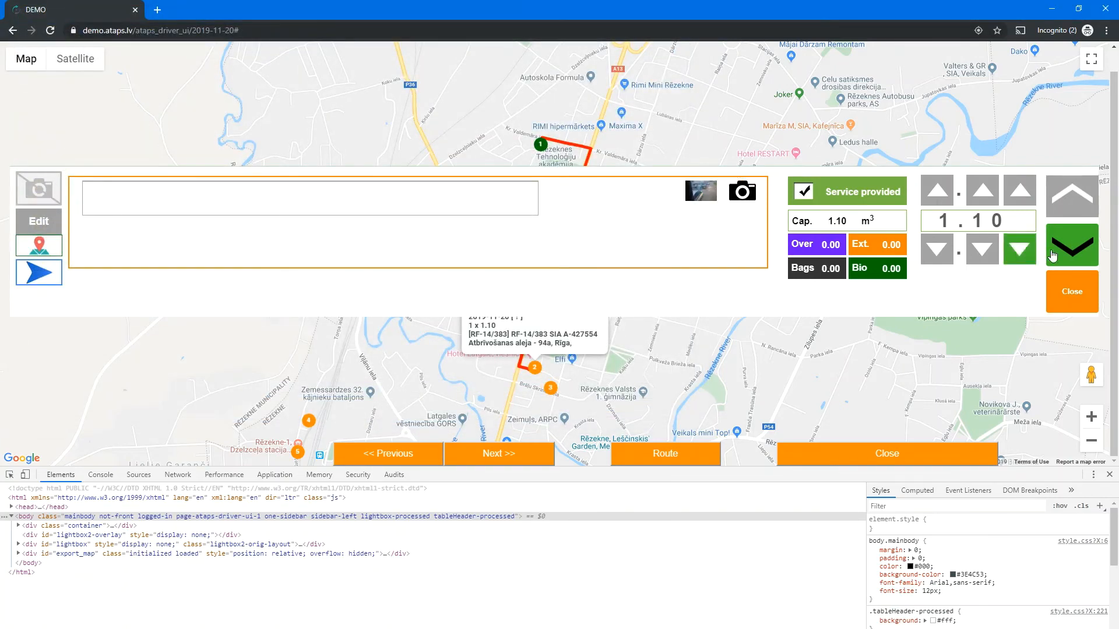
click(1072, 245)
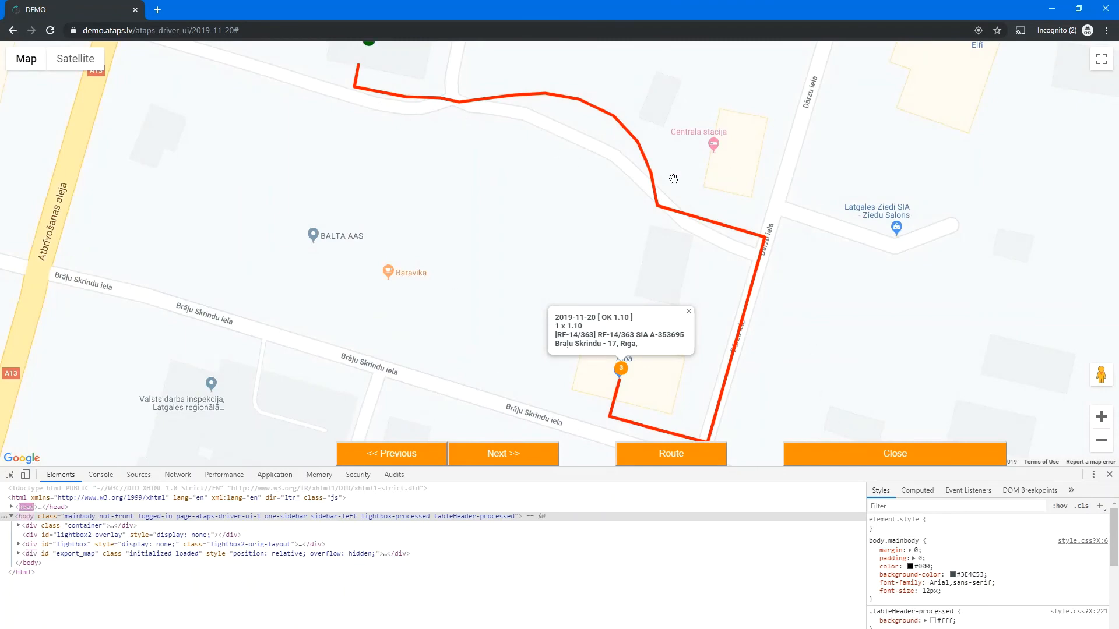
click(903, 461)
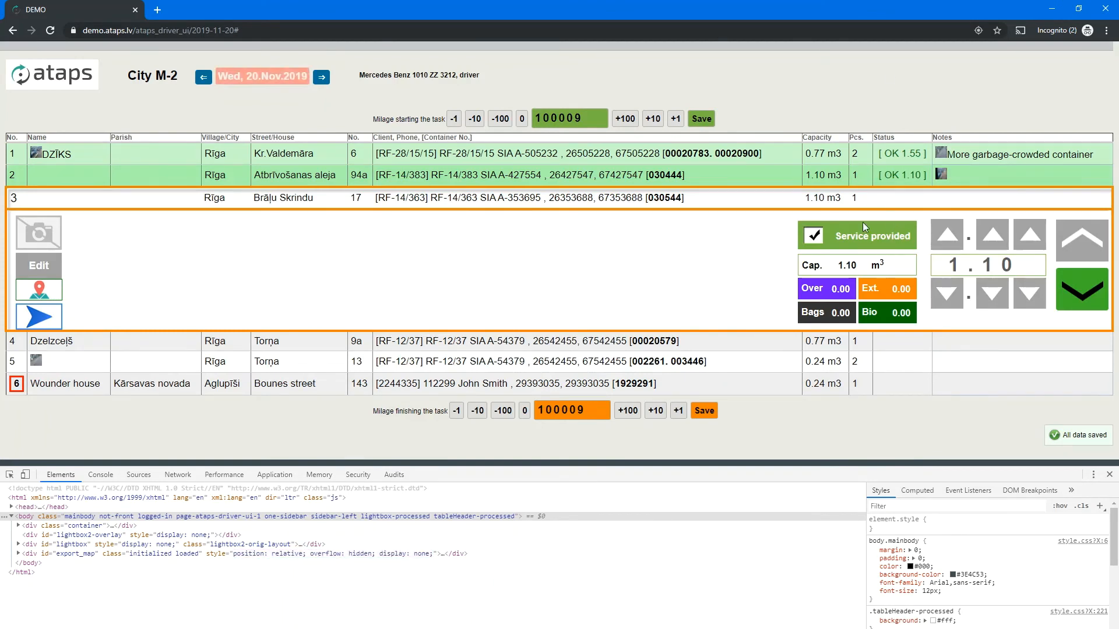
- Confirm stops 3 and 4 as serviced at 1.10 and 0.77, and attach a container photo to stop 5
click(1082, 294)
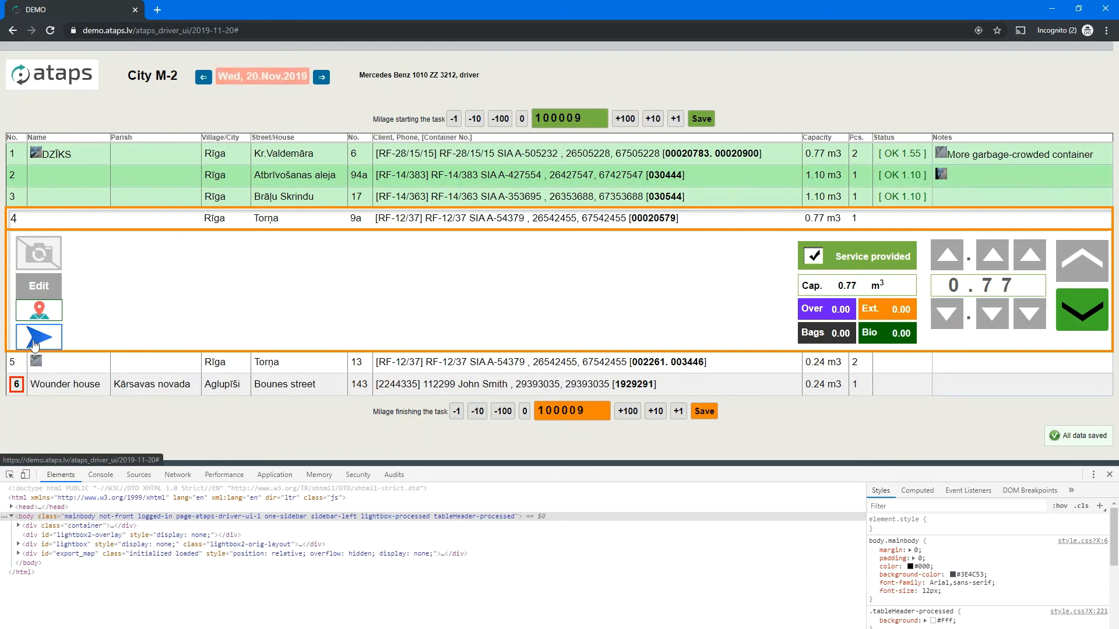
click(1091, 319)
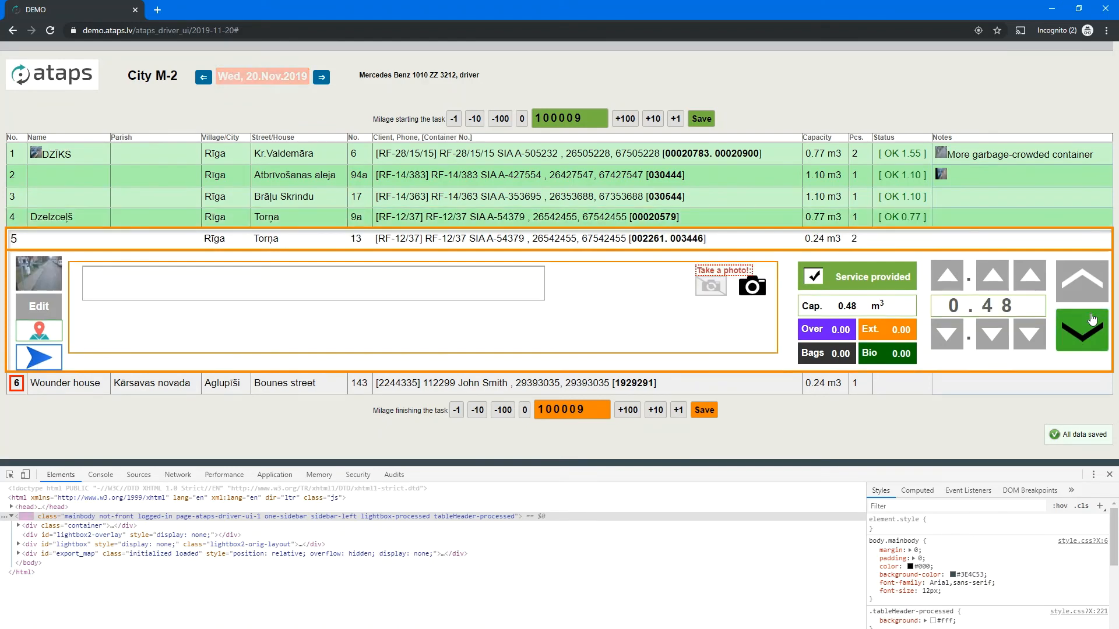
click(752, 288)
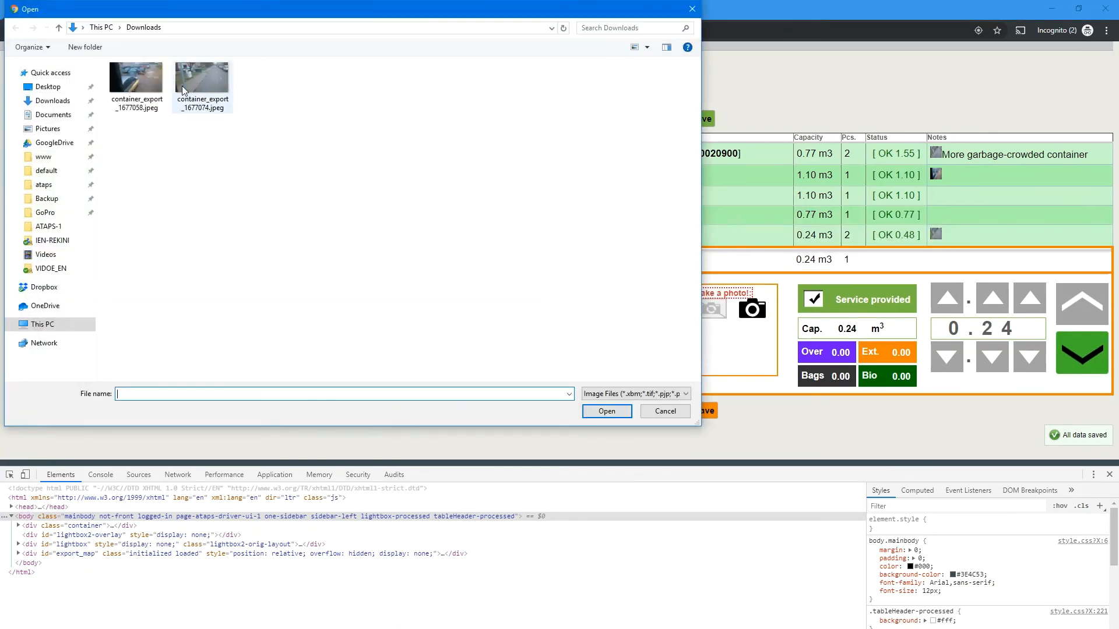
double_click(131, 85)
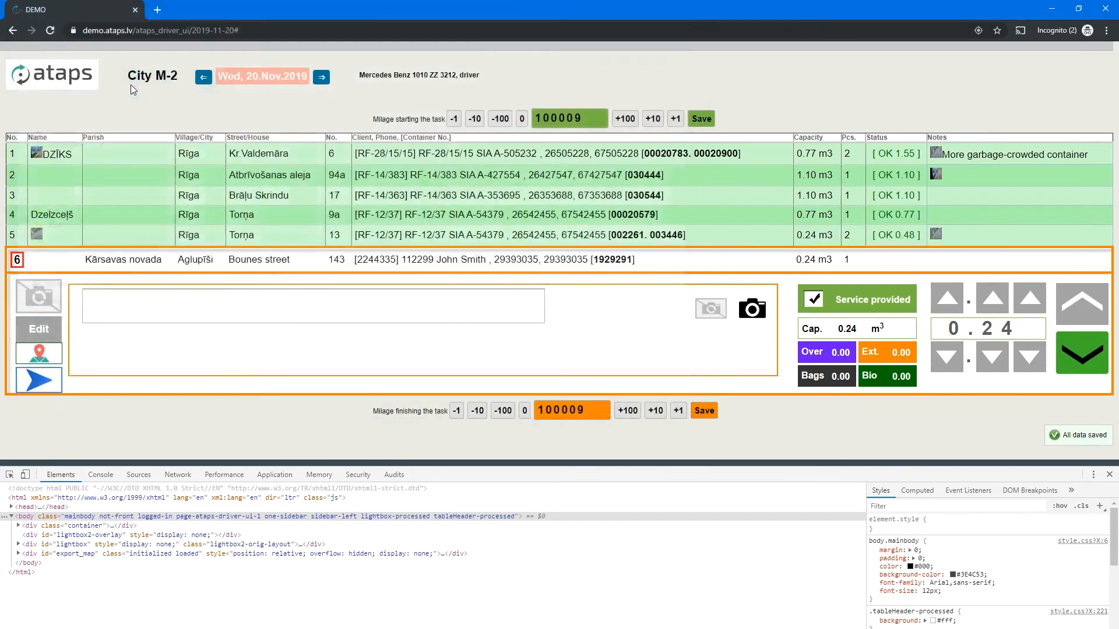
- Confirm stop 5 as serviced at 0.48 and attach container_export_1677074.jpeg to stop 6
click(1086, 359)
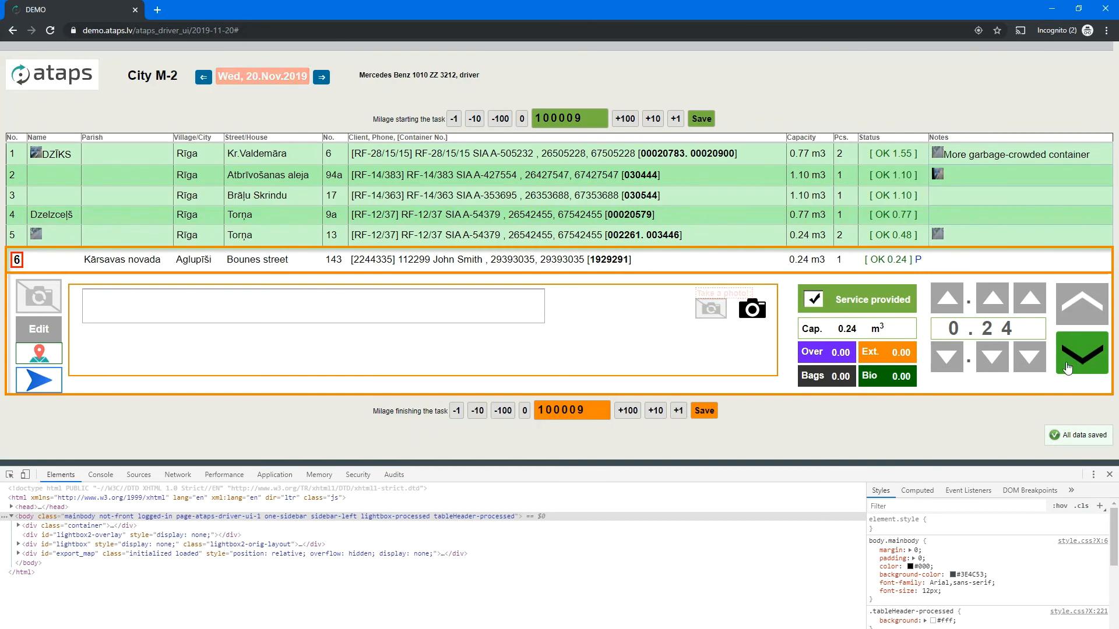
click(752, 309)
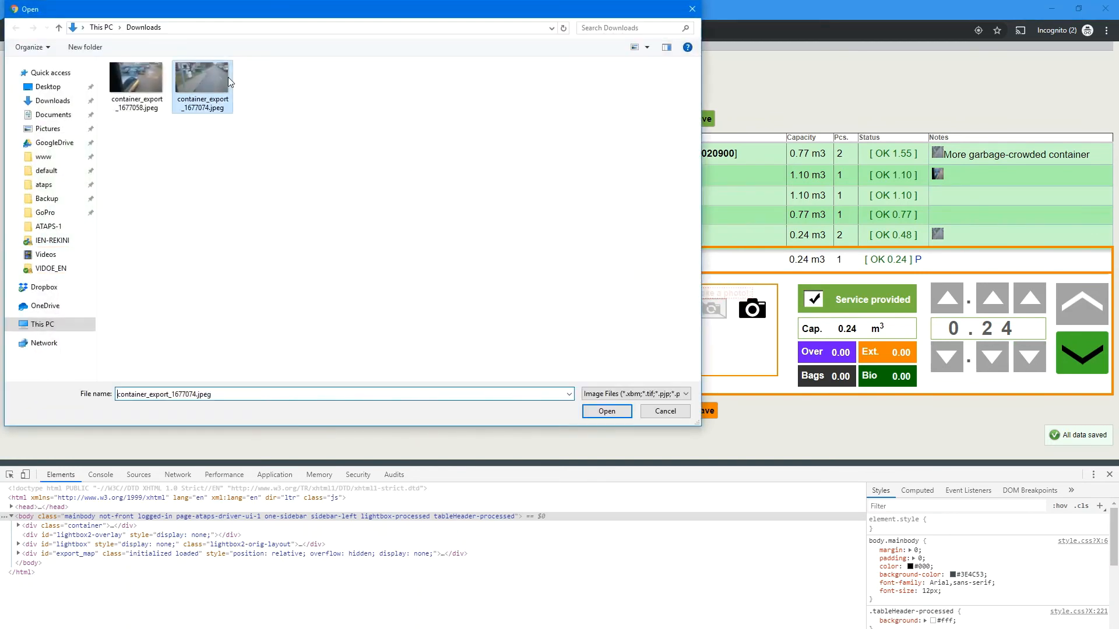
double_click(229, 77)
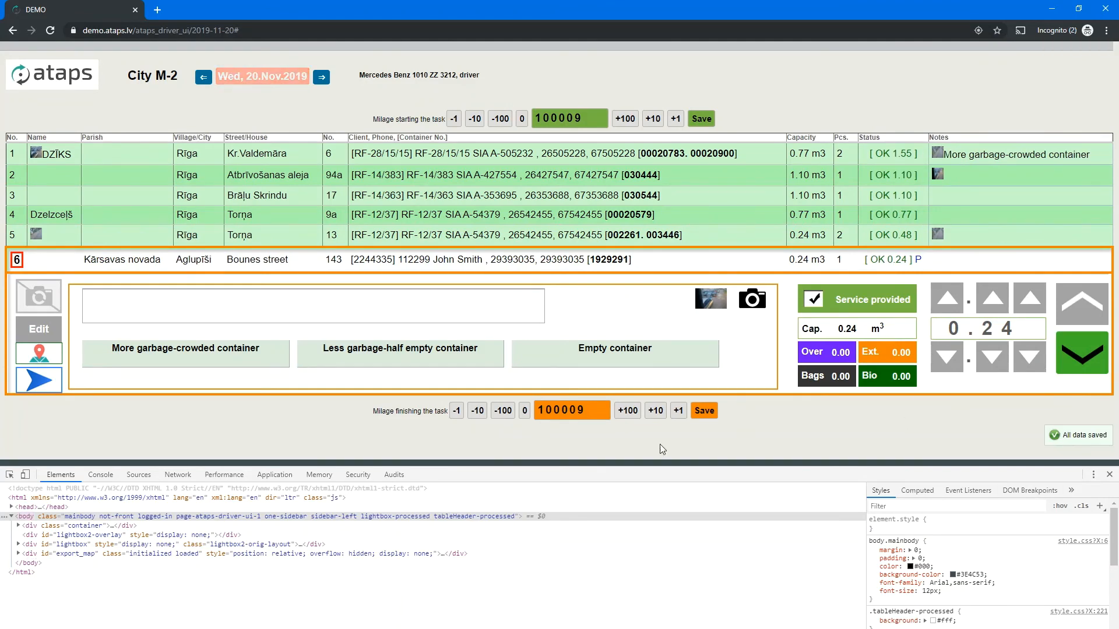
- Raise the finishing milage by 300 to 100309, save it, and return to the admin route sheet
click(628, 410)
click(628, 411)
click(628, 411)
click(706, 413)
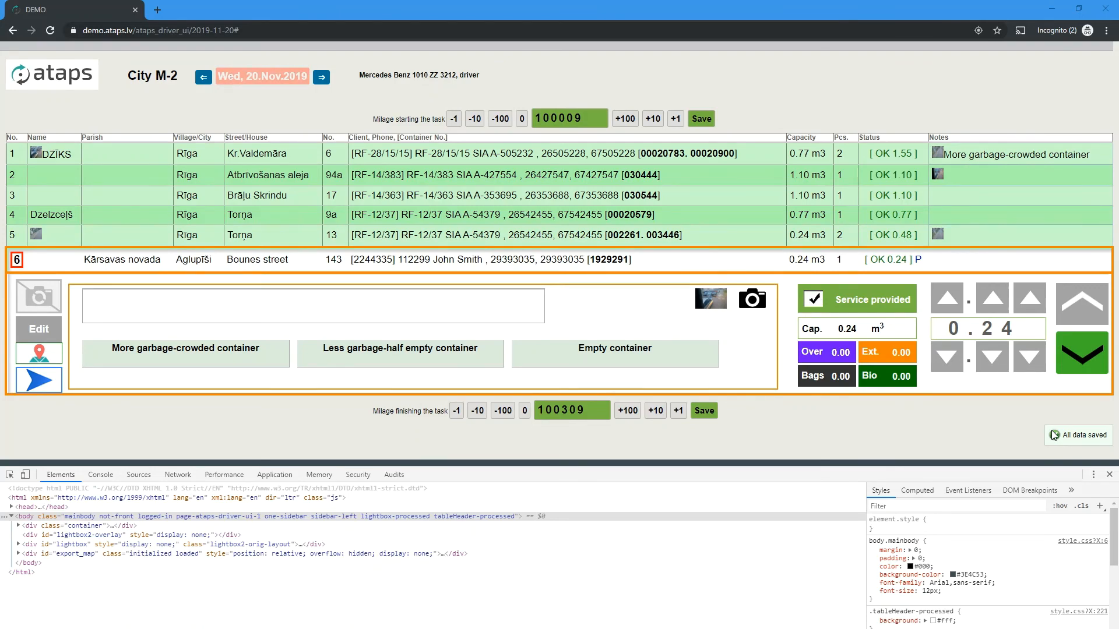
key(alt+Tab)
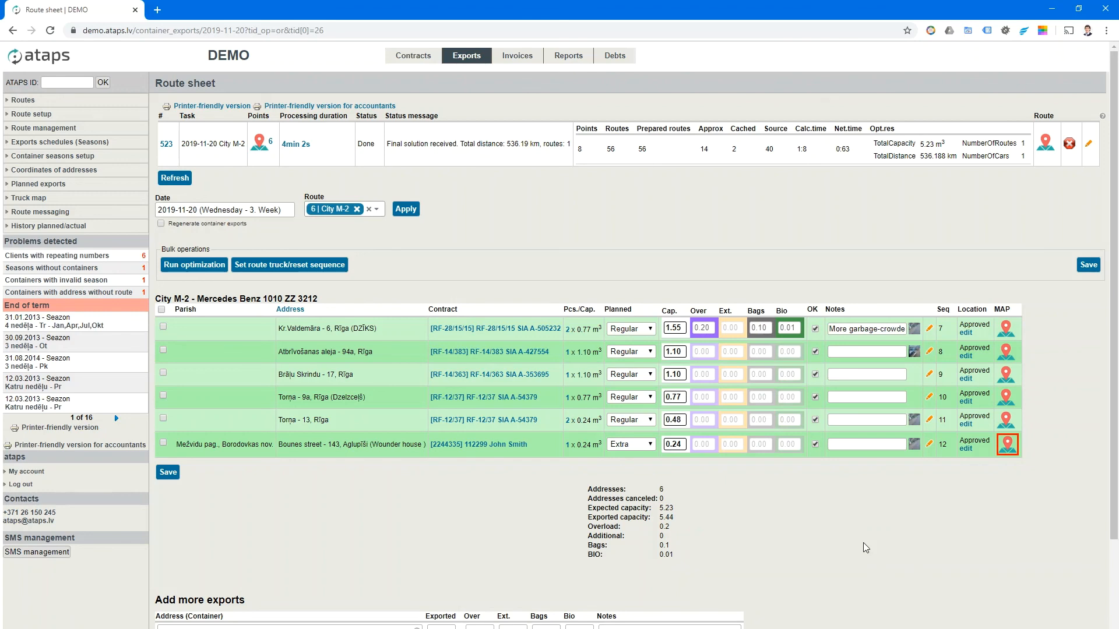
scroll(863, 541, down, 3)
scroll(865, 544, up, 3)
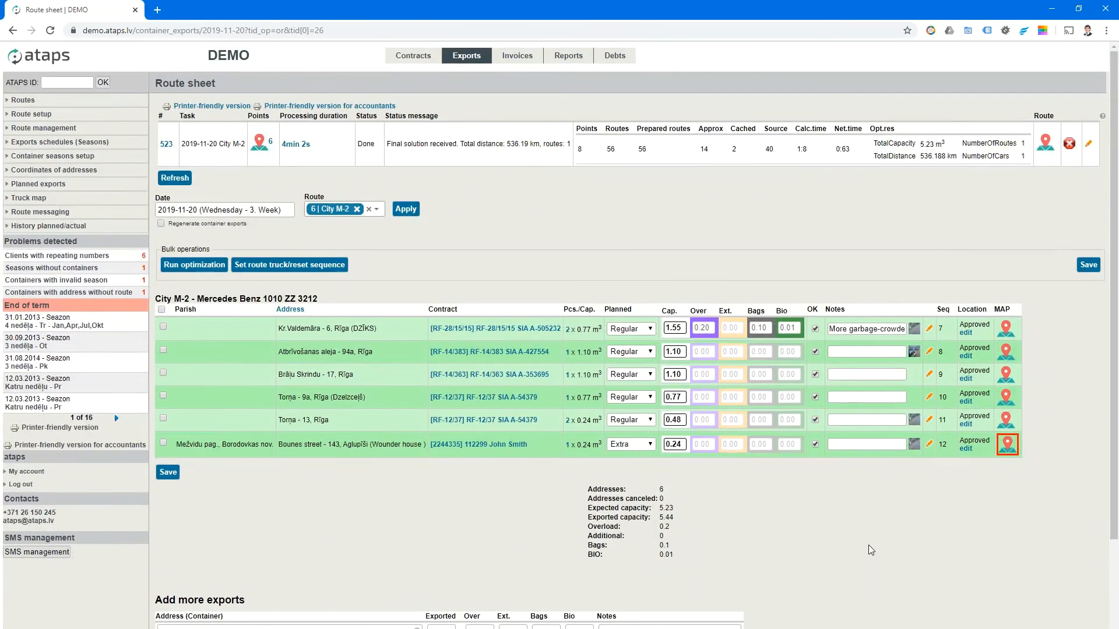